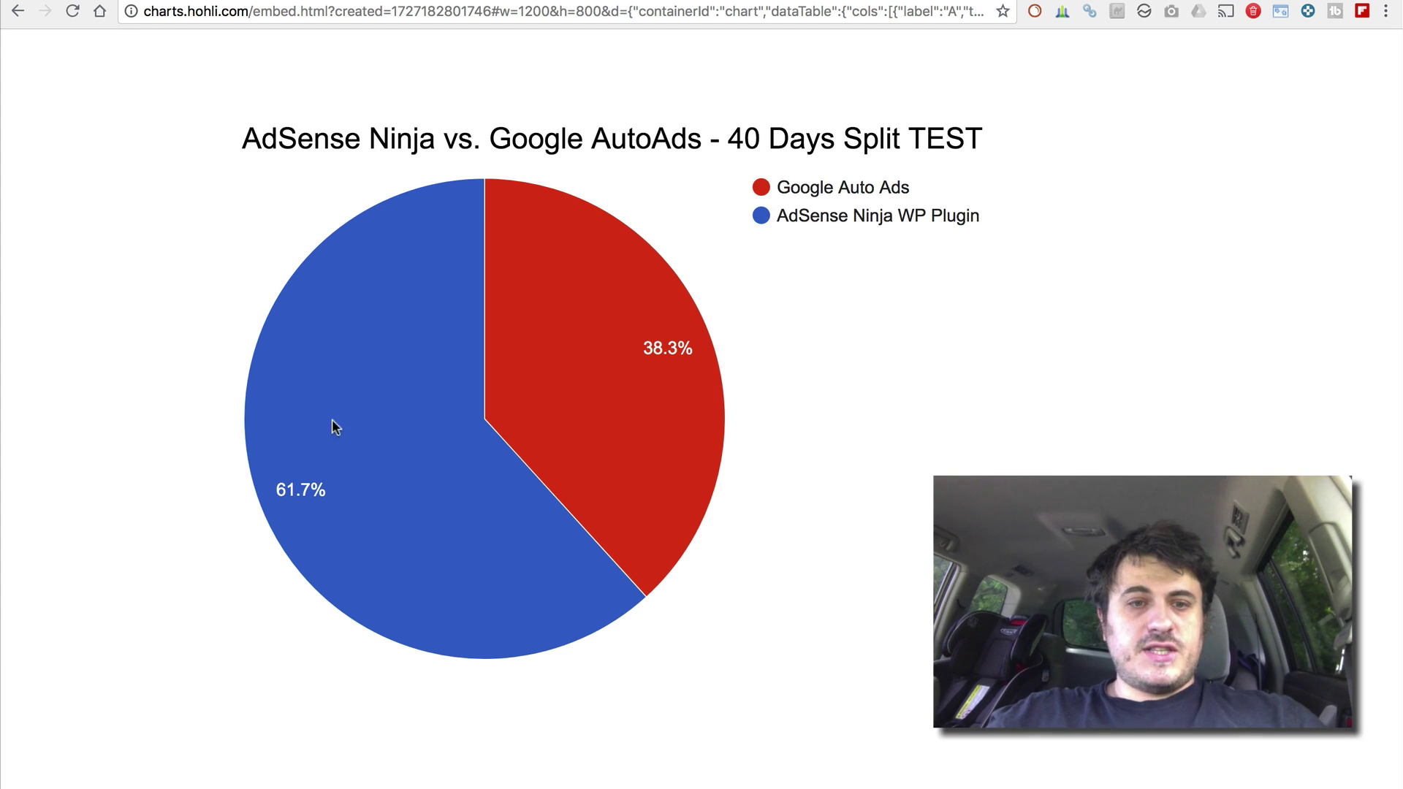
Scroll down and back up through the YouTube results for 'adsense auto ads'
{"action": "mouse_move", "coordinate": [366, 451]}
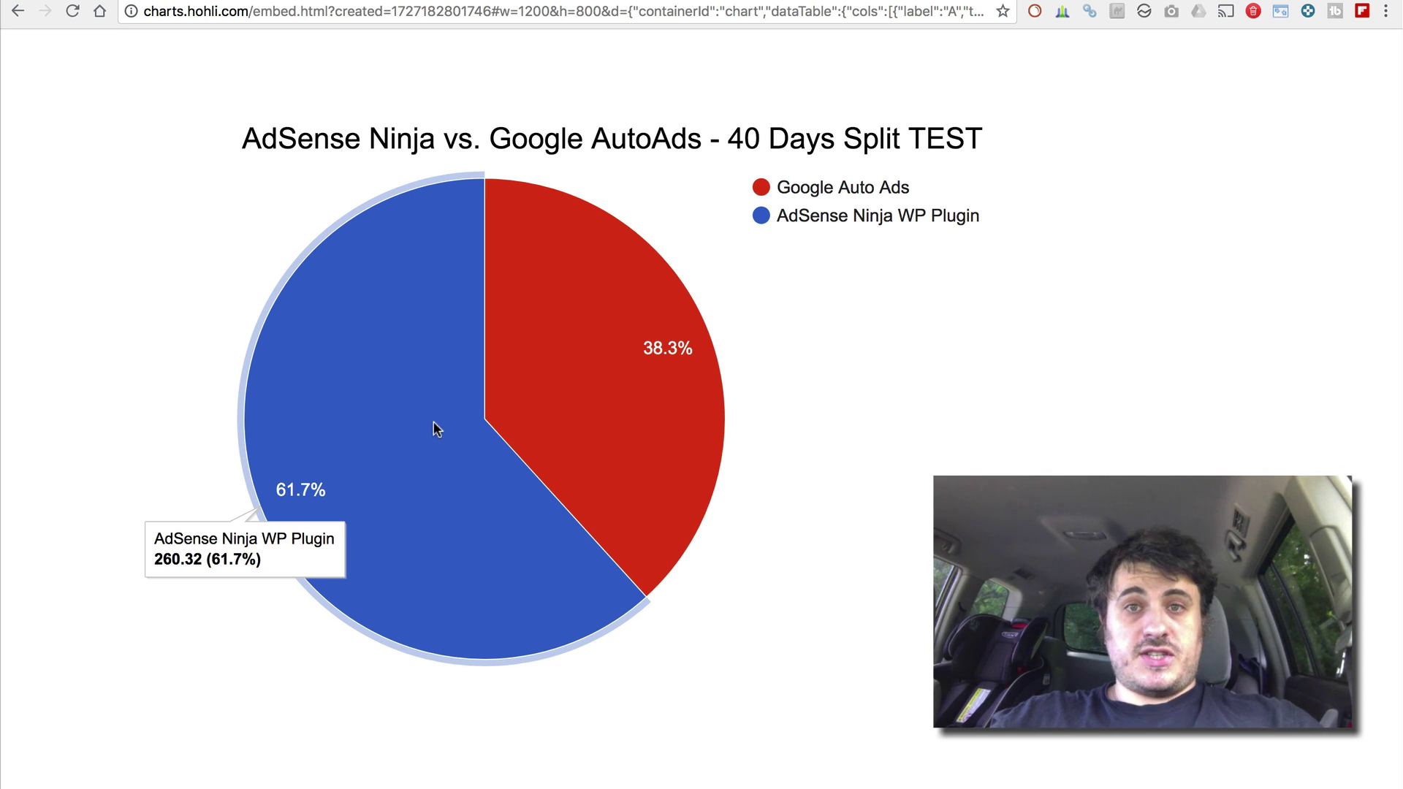
{"action": "mouse_move", "coordinate": [627, 361]}
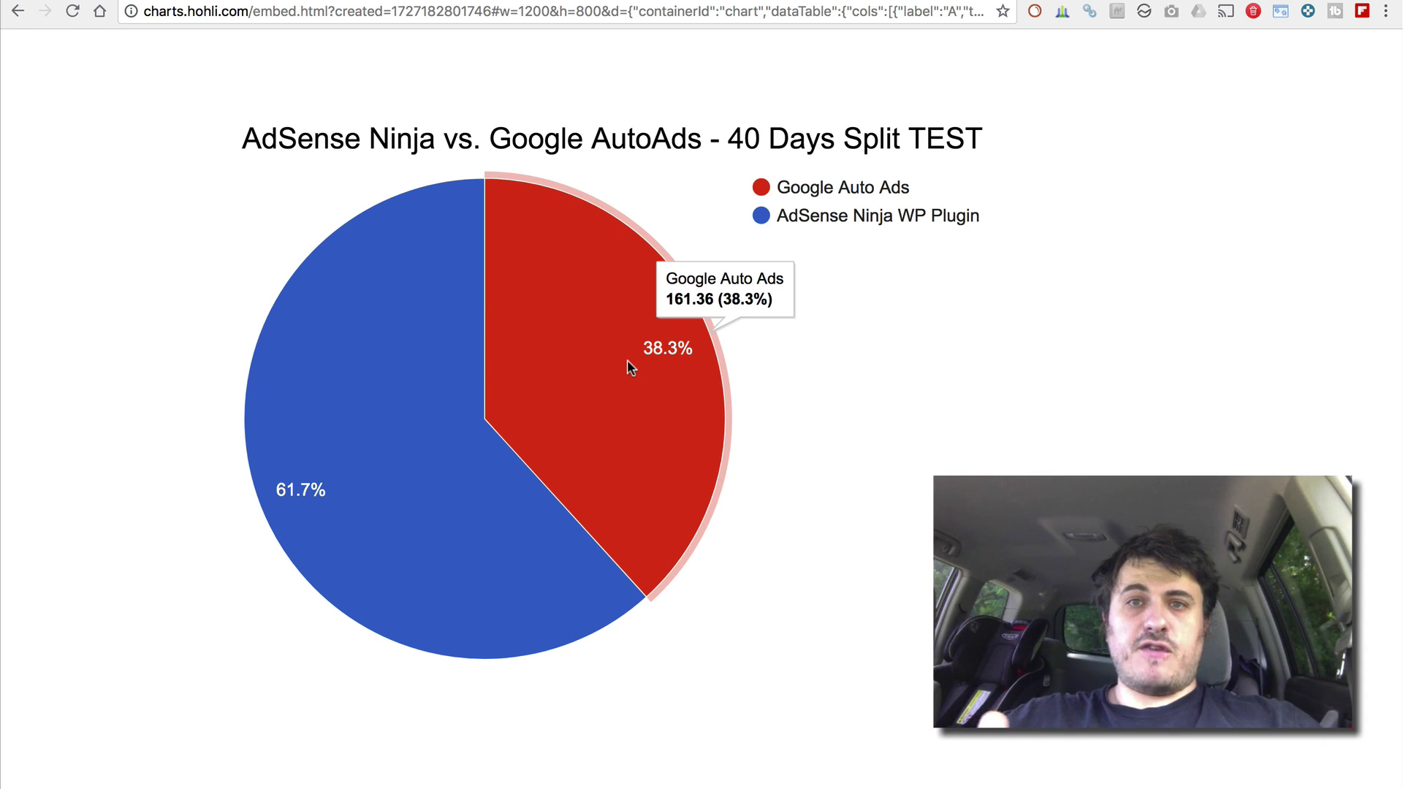
{"action": "mouse_move", "coordinate": [433, 458]}
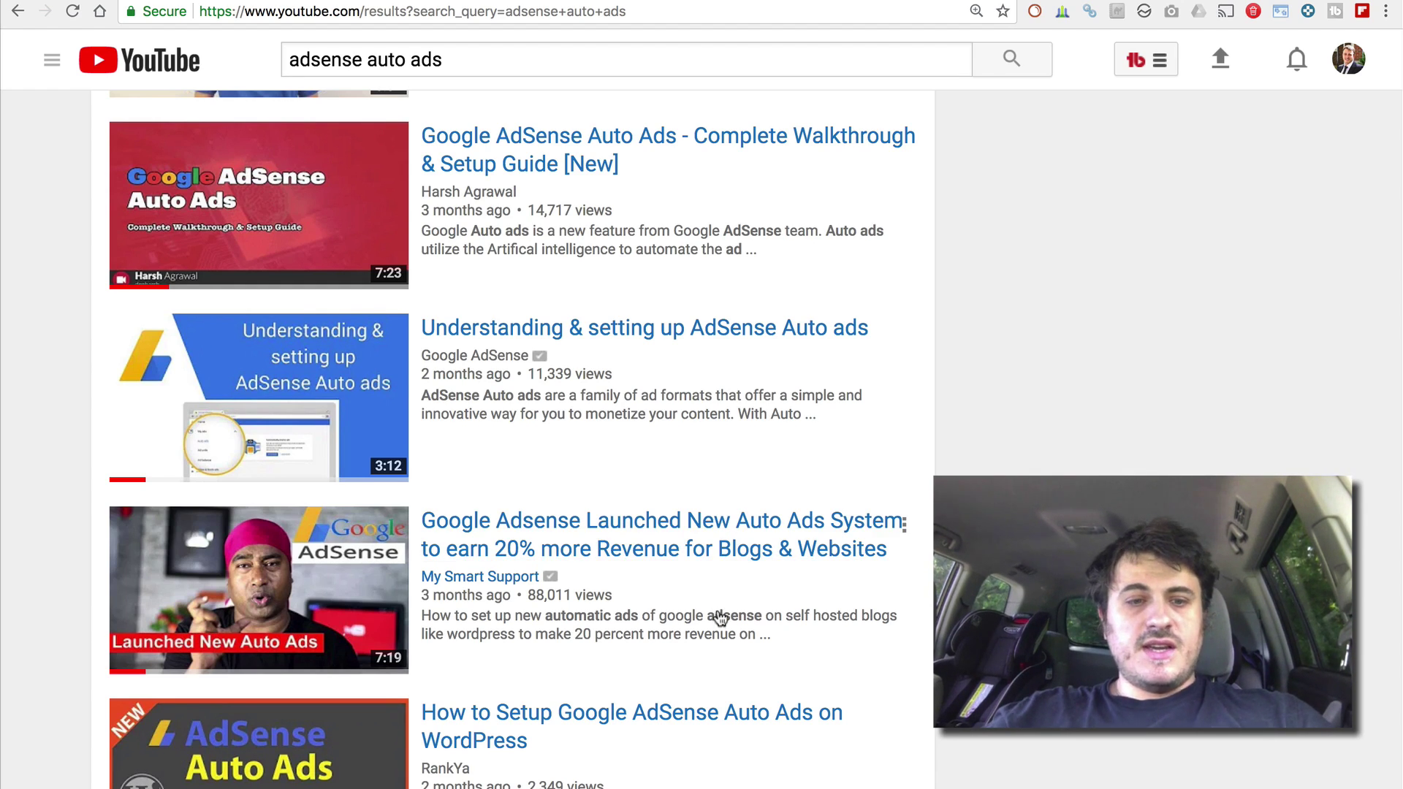
{"action": "scroll", "coordinate": [720, 619], "scroll_direction": "down", "scroll_amount": 7}
{"action": "scroll", "coordinate": [720, 619], "scroll_direction": "up", "scroll_amount": 9}
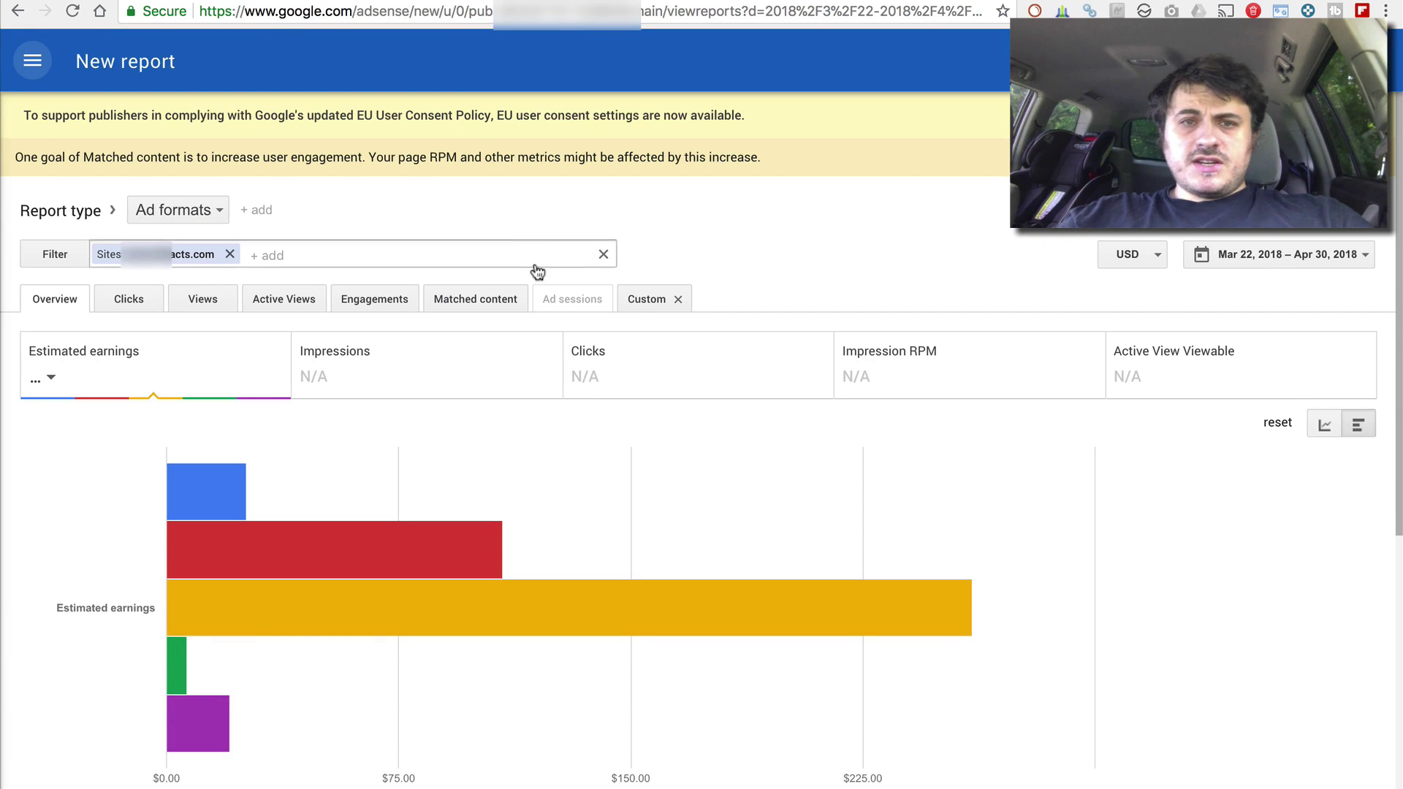
Review the Ad formats bar chart: In-page $260.32, In-article $108.74, Anchor $25.72
{"action": "mouse_move", "coordinate": [575, 470]}
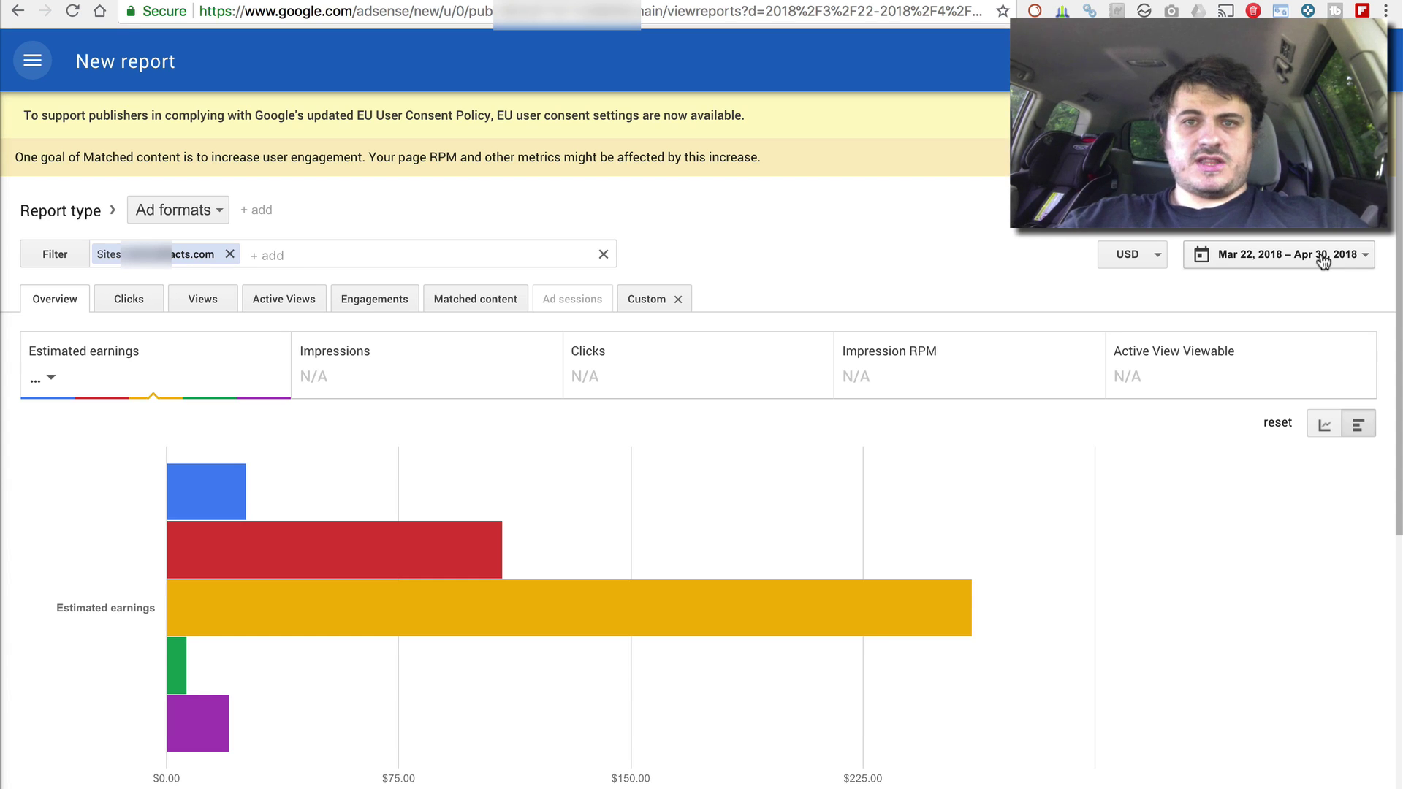
{"action": "mouse_move", "coordinate": [822, 501]}
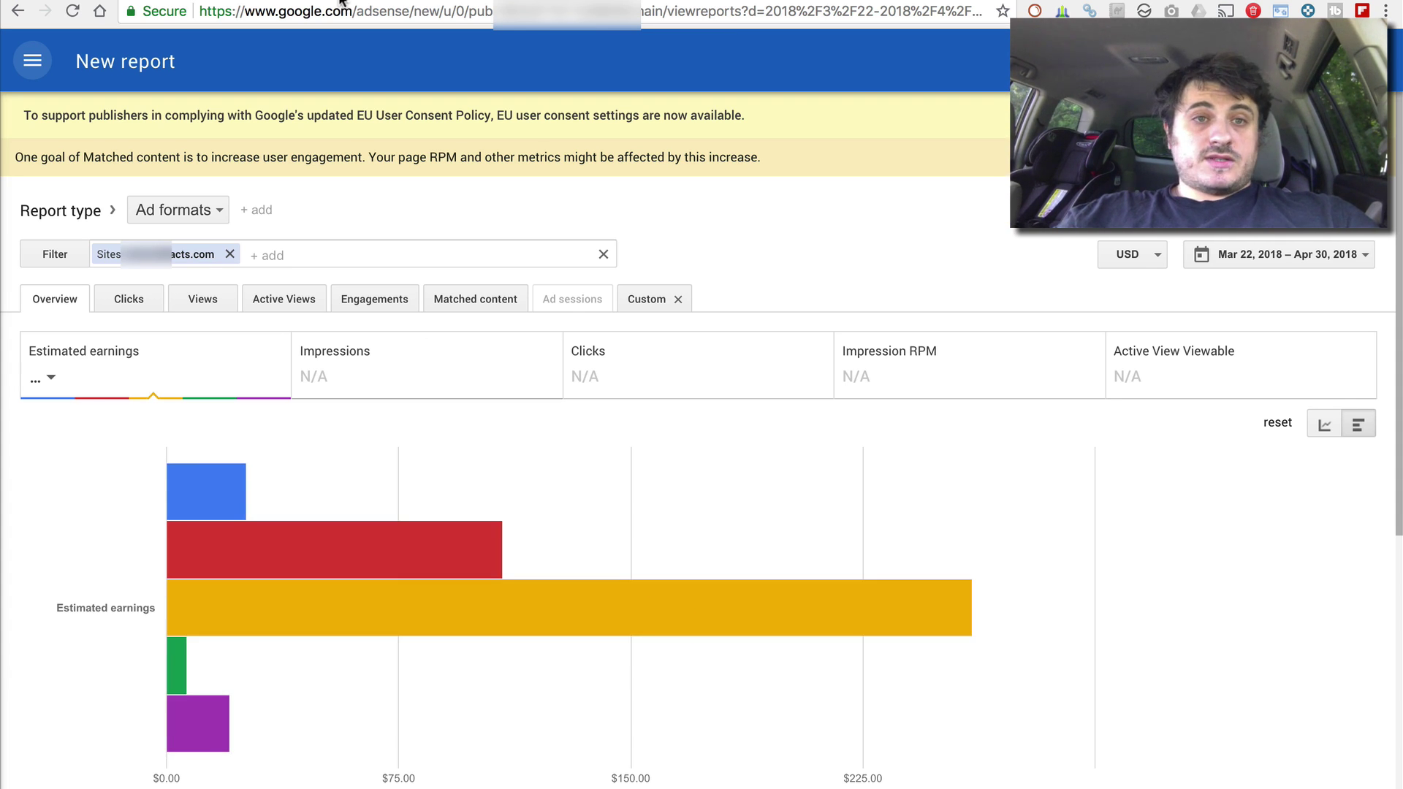
Go back to the daily Ad formats line chart and inspect its data points
{"action": "key", "text": "alt+Left"}
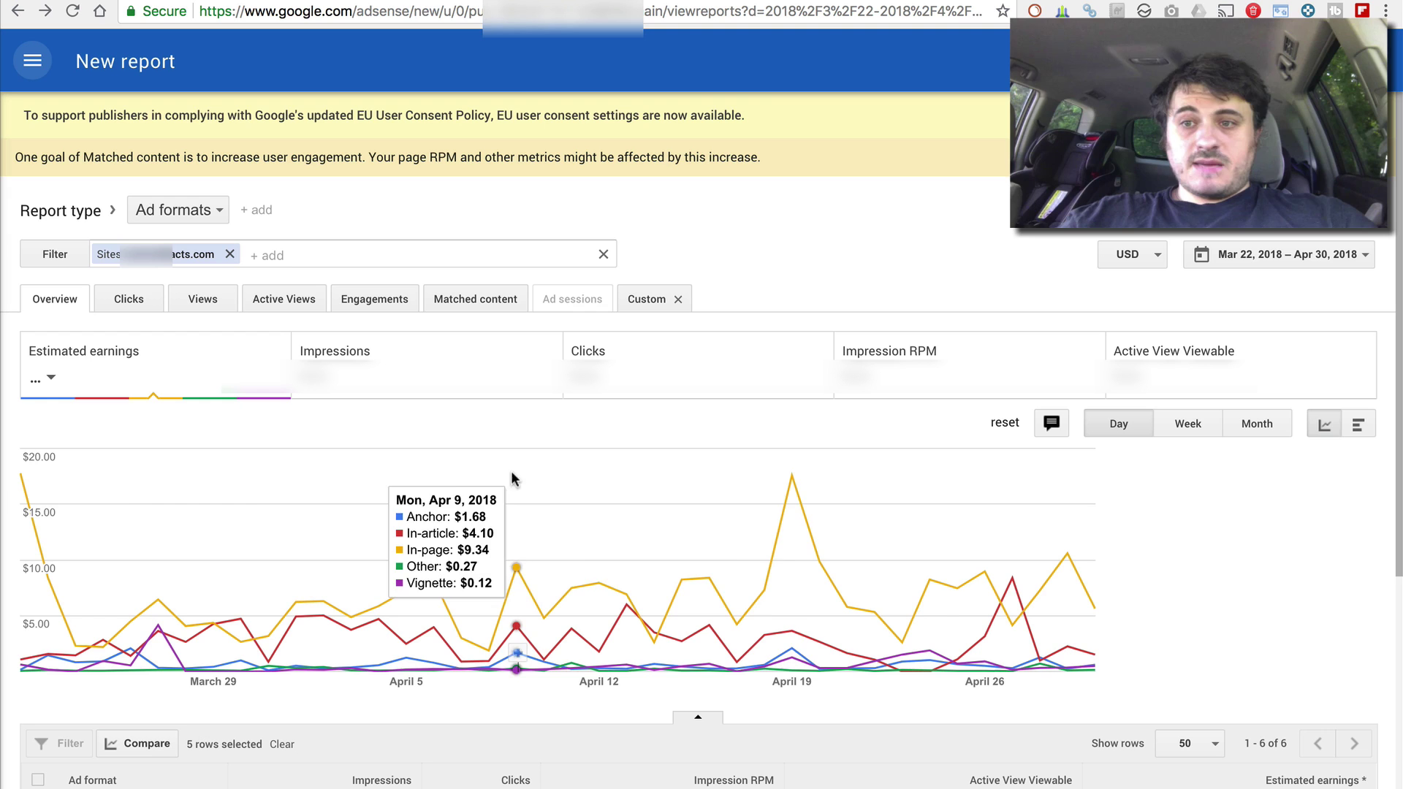
{"action": "mouse_move", "coordinate": [797, 484]}
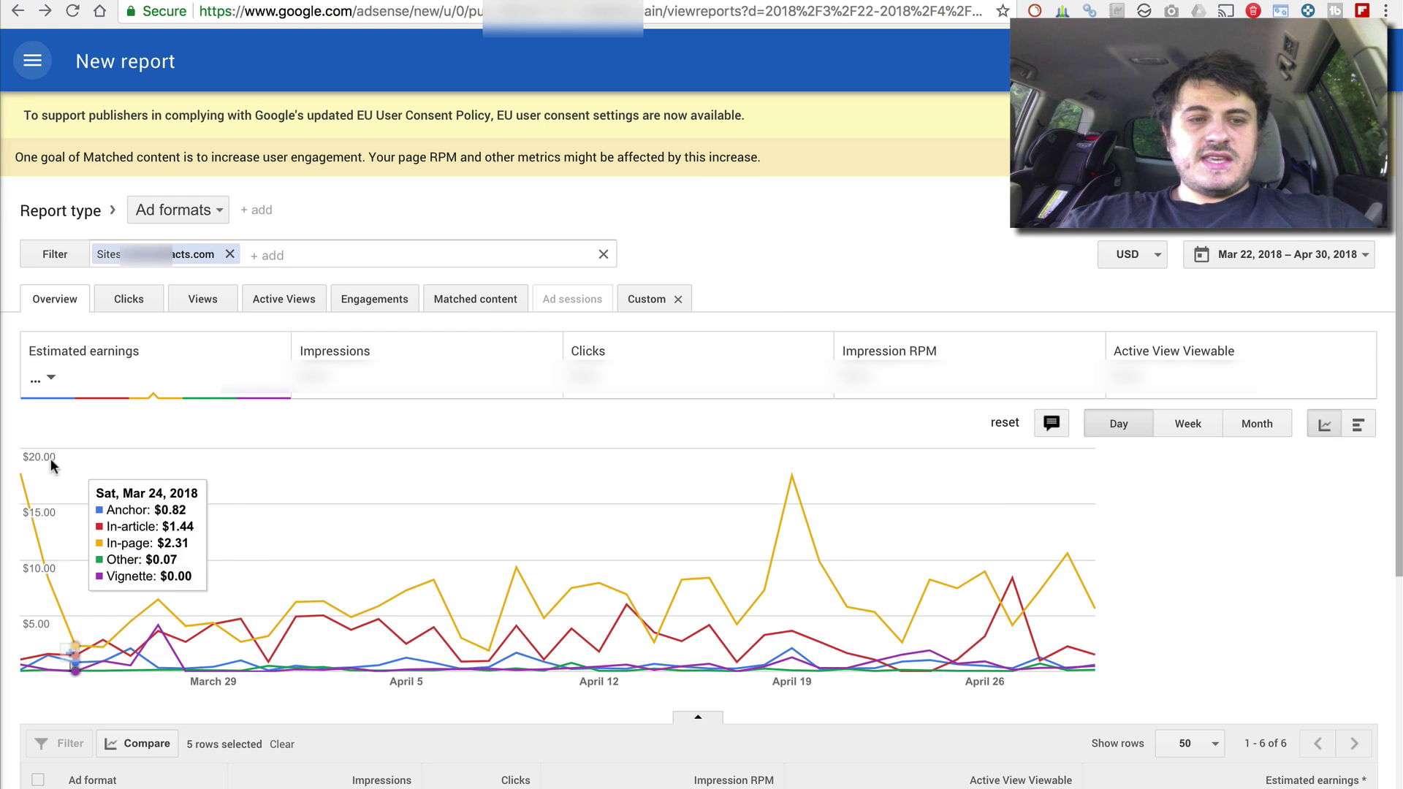
{"action": "mouse_move", "coordinate": [28, 464]}
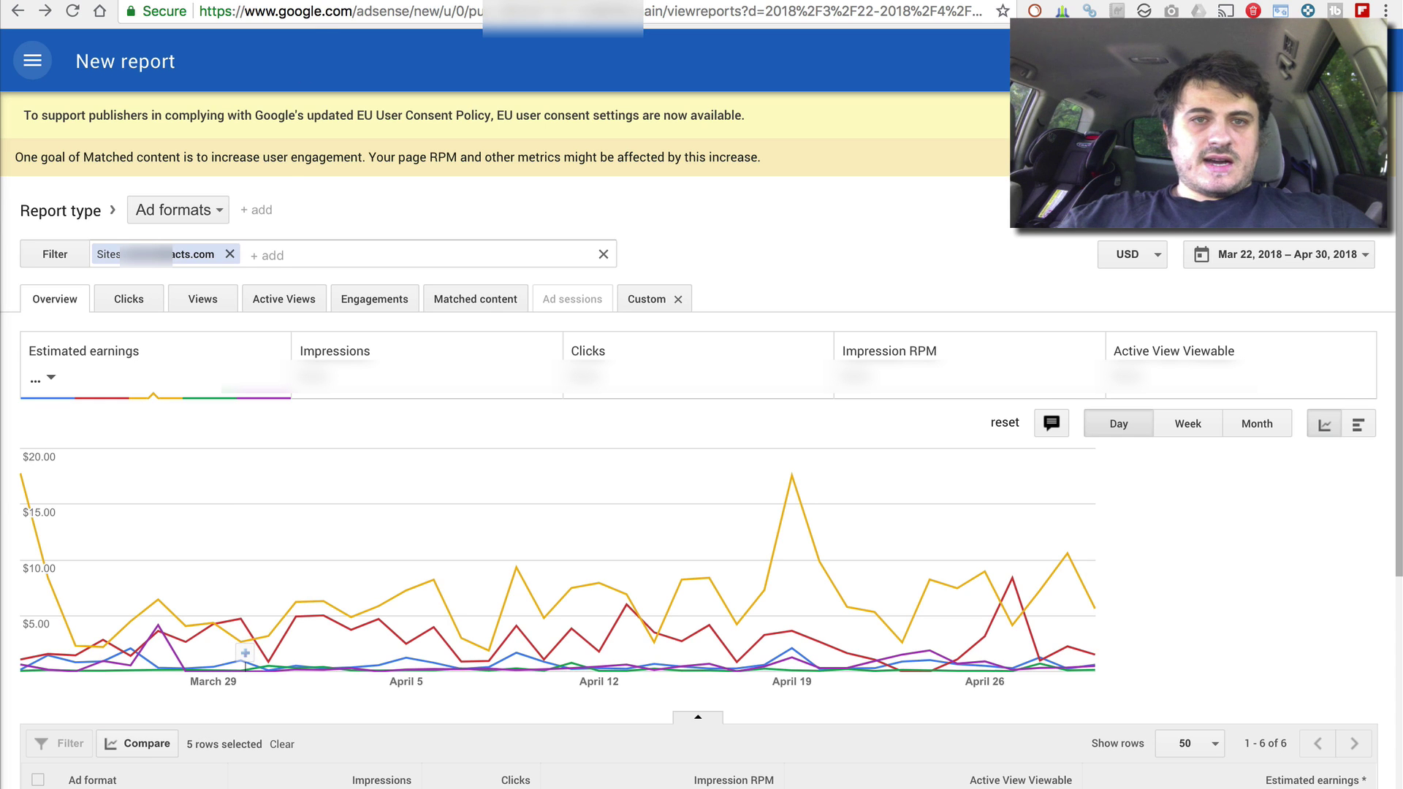
{"action": "key", "text": "super+bracketright"}
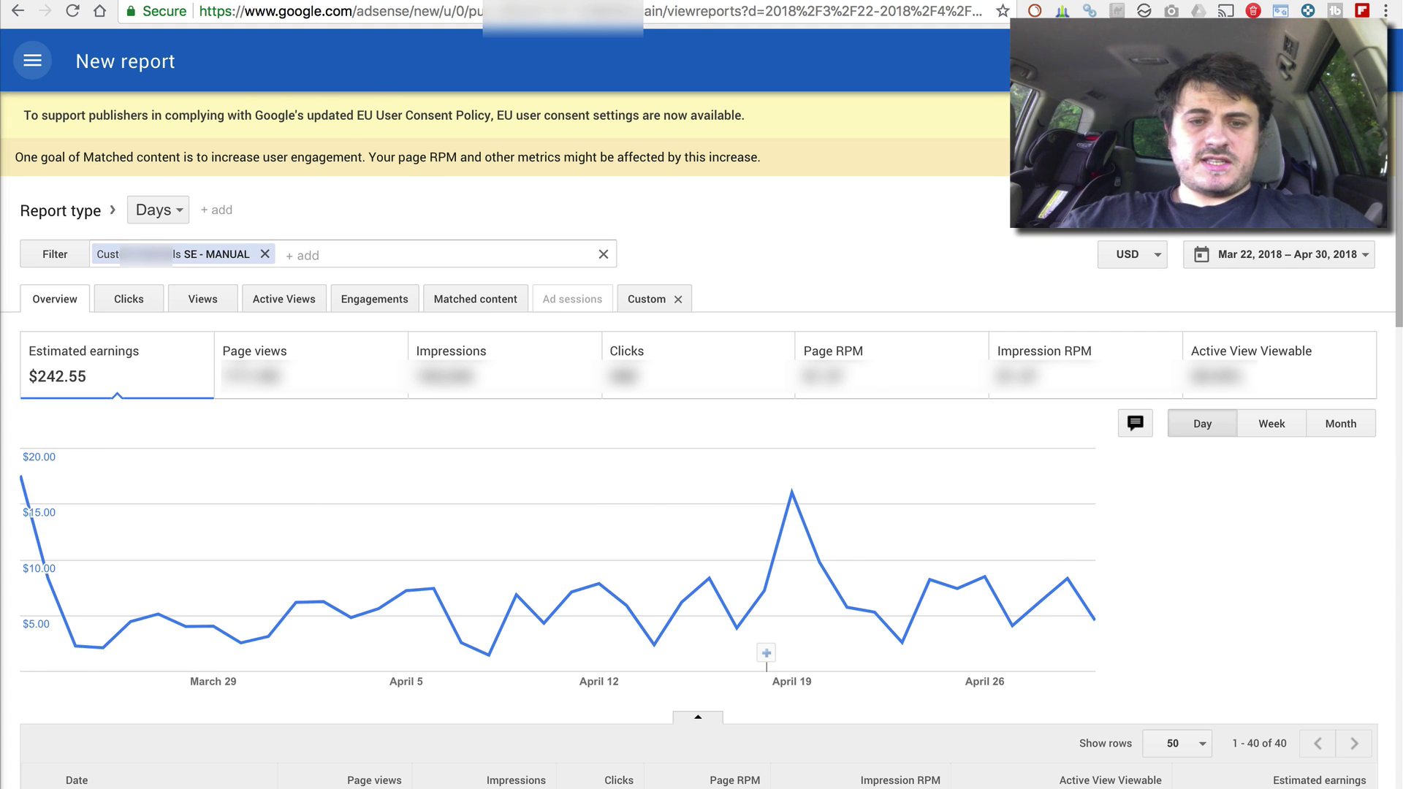
{"action": "key", "text": "alt+Left"}
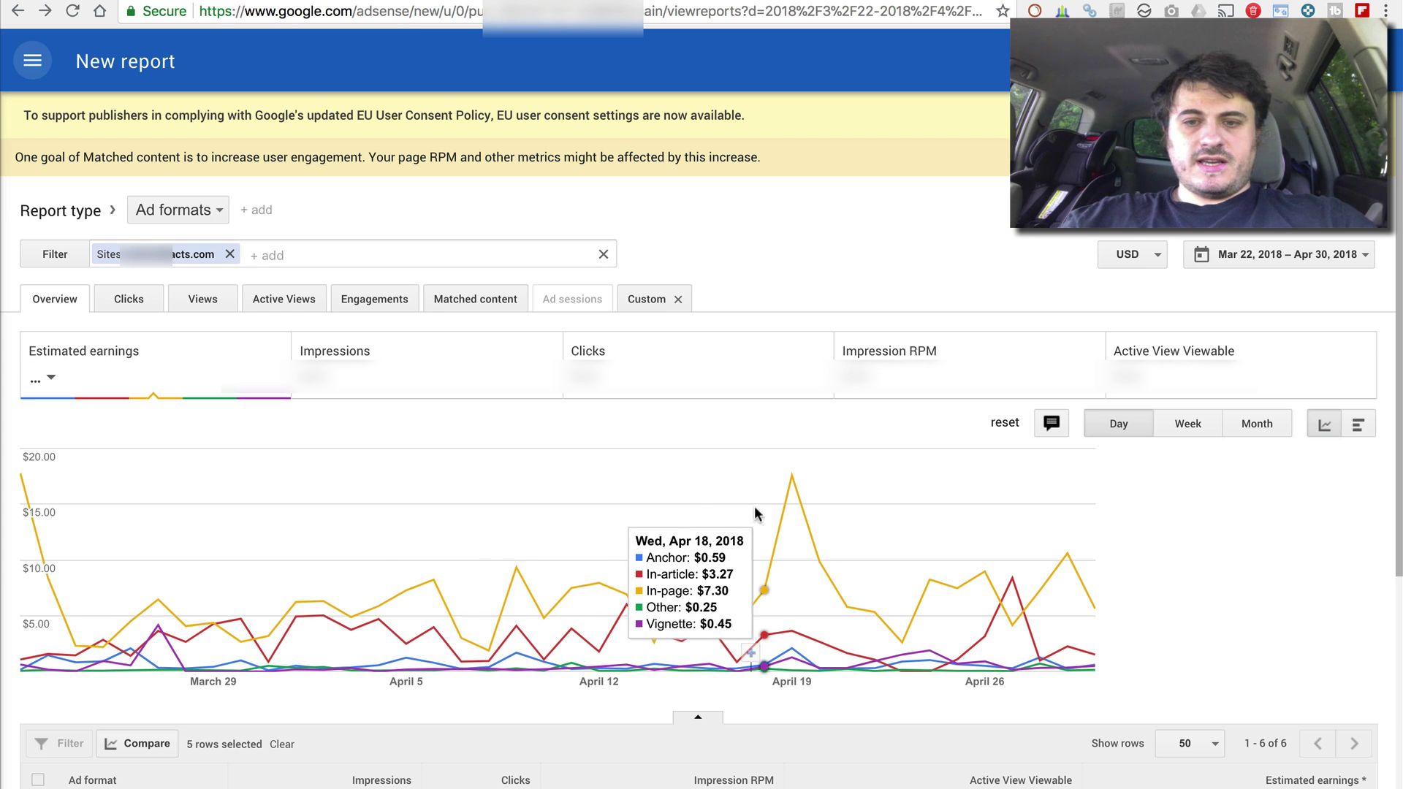
{"action": "key", "text": "alt+Right"}
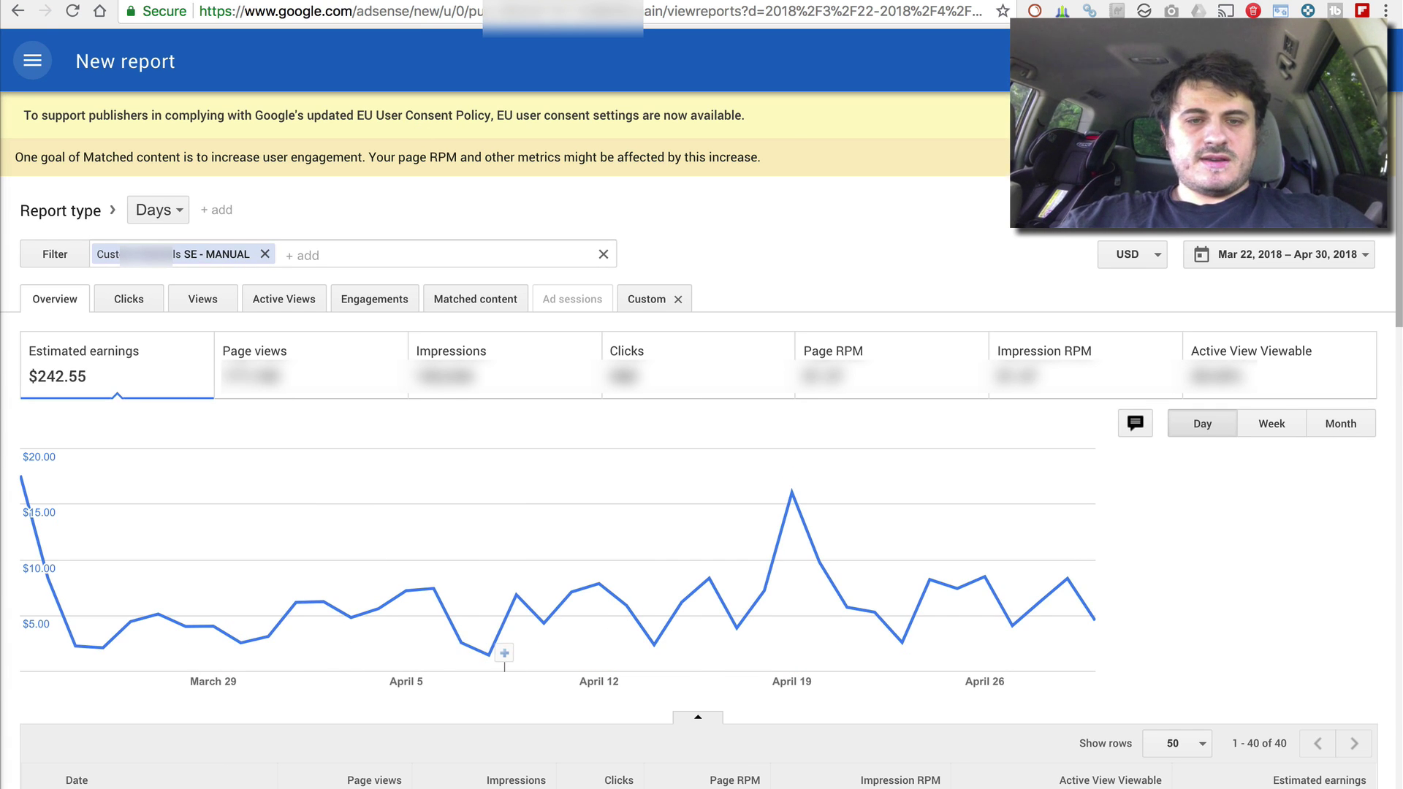
{"action": "key", "text": "alt+Left"}
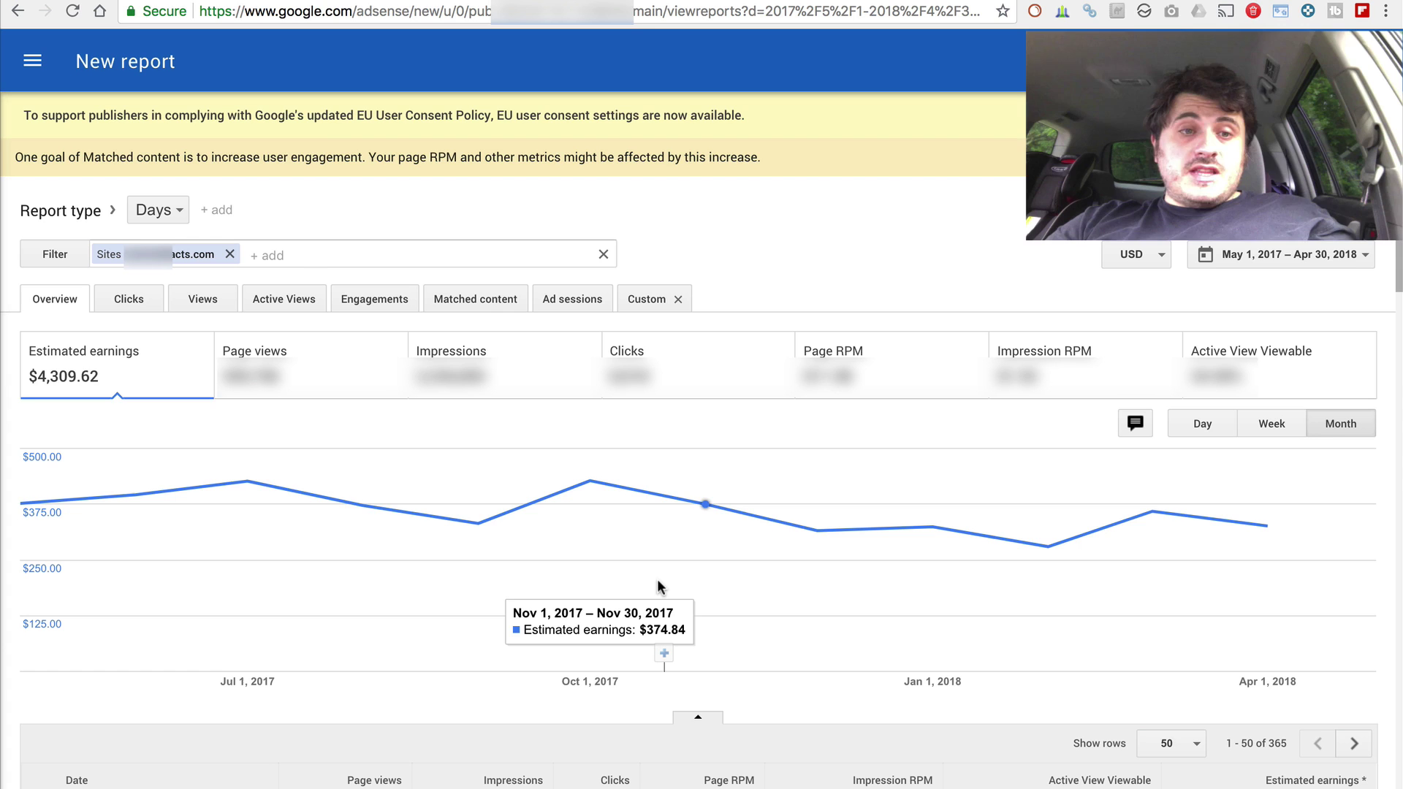
{"action": "mouse_move", "coordinate": [638, 491]}
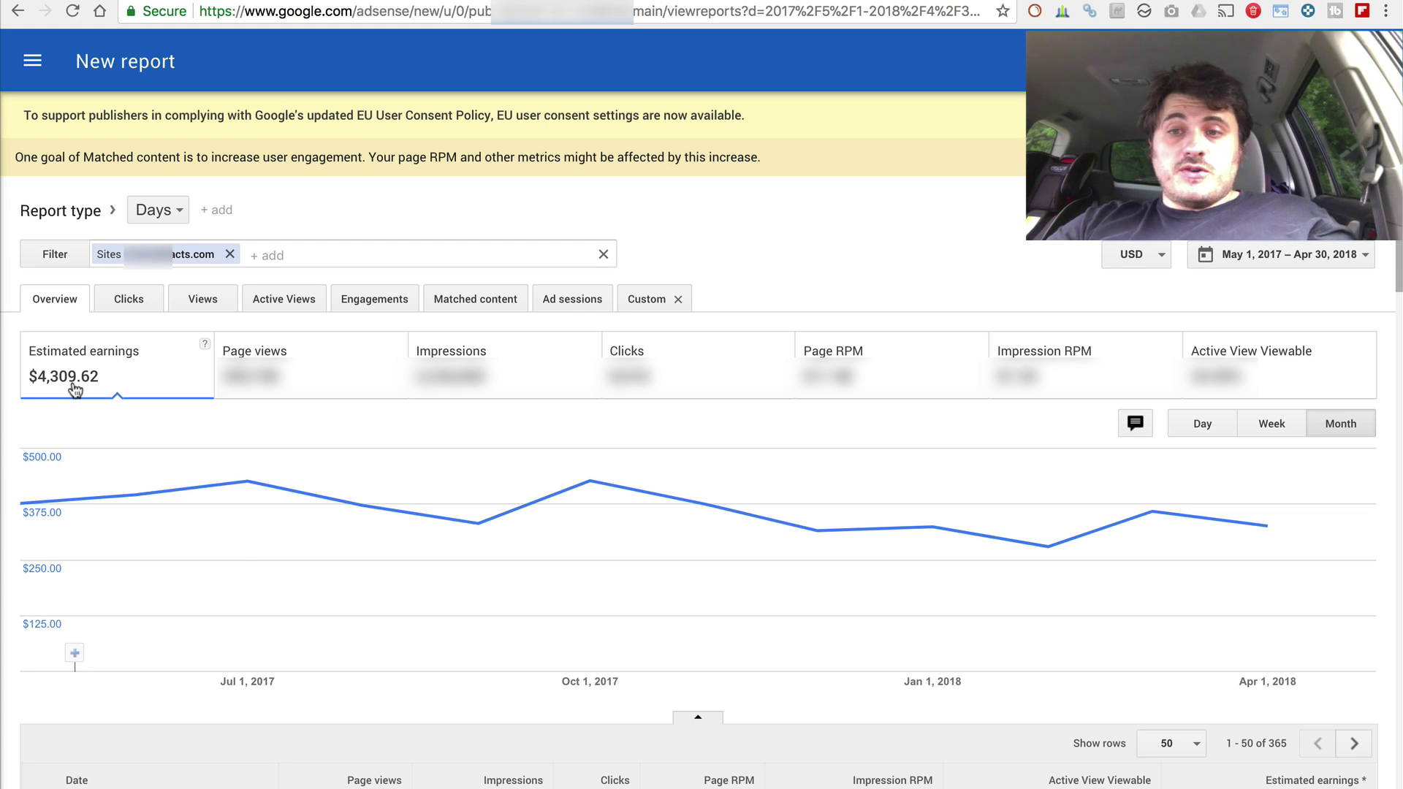
{"action": "mouse_move", "coordinate": [237, 553]}
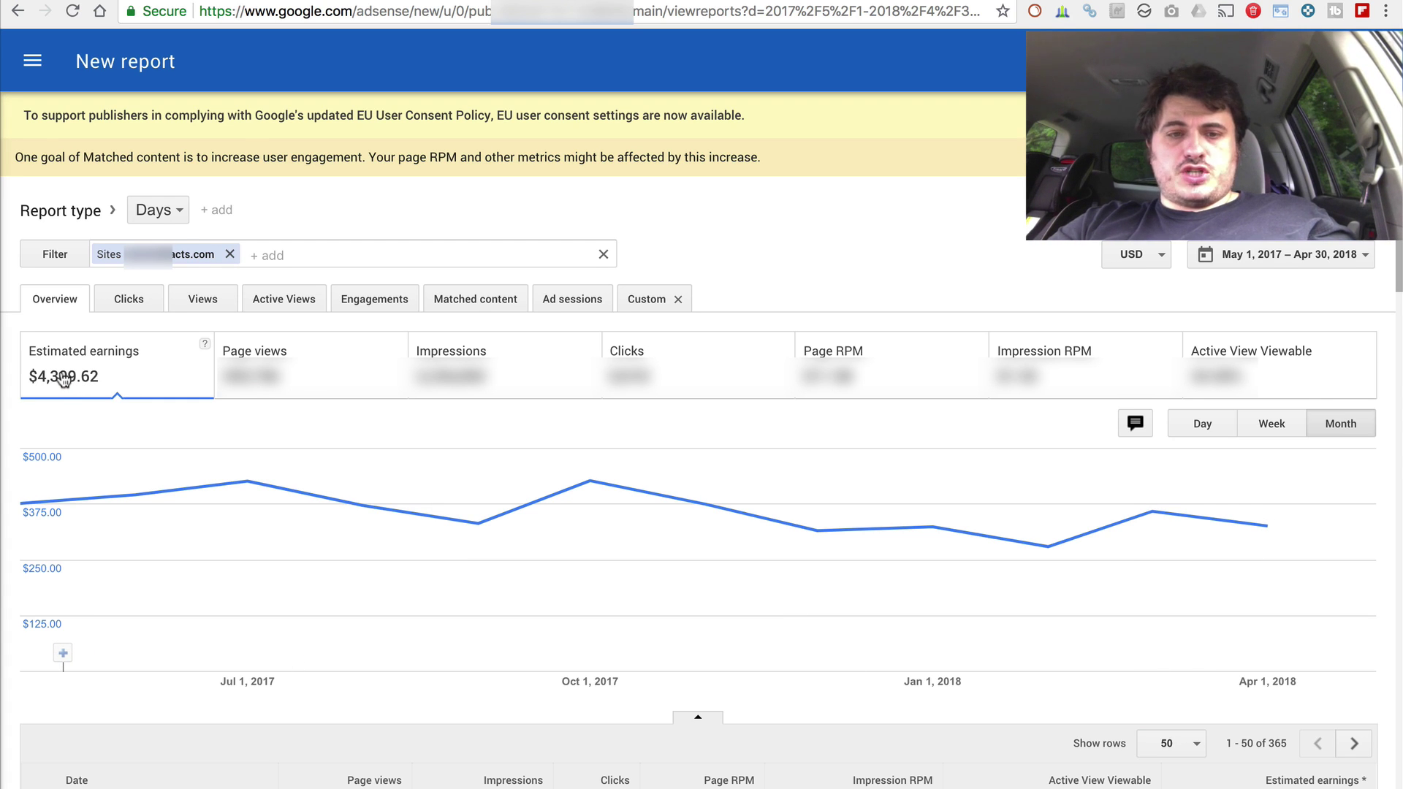
Add Page views to the earnings chart and switch to the comparison spreadsheet
{"action": "left_click", "coordinate": [269, 368]}
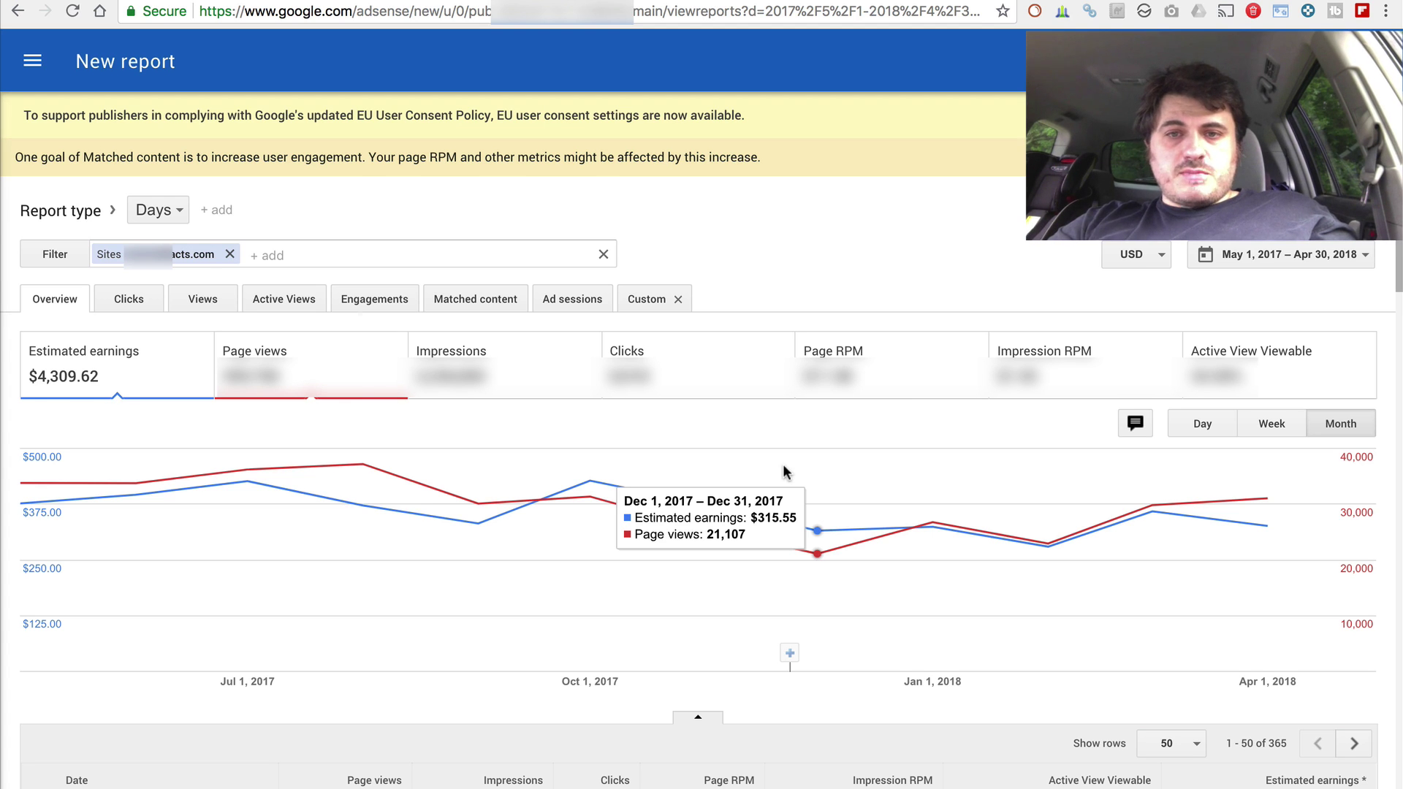
{"action": "key", "text": "super+Tab"}
{"action": "key", "text": "super+Tab"}
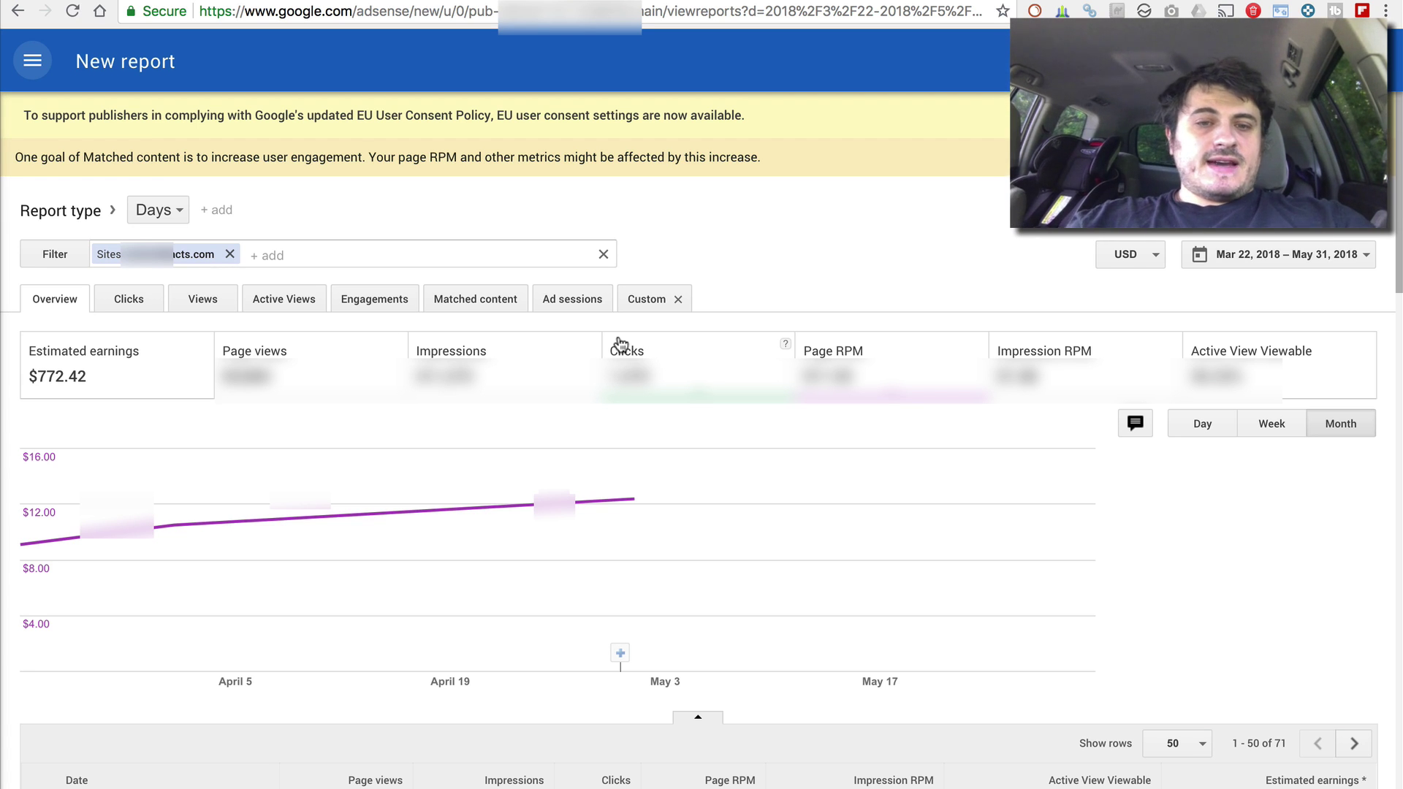
Review the Page RPM trend for Mar 22 – May 31, 2018
{"action": "mouse_move", "coordinate": [27, 472]}
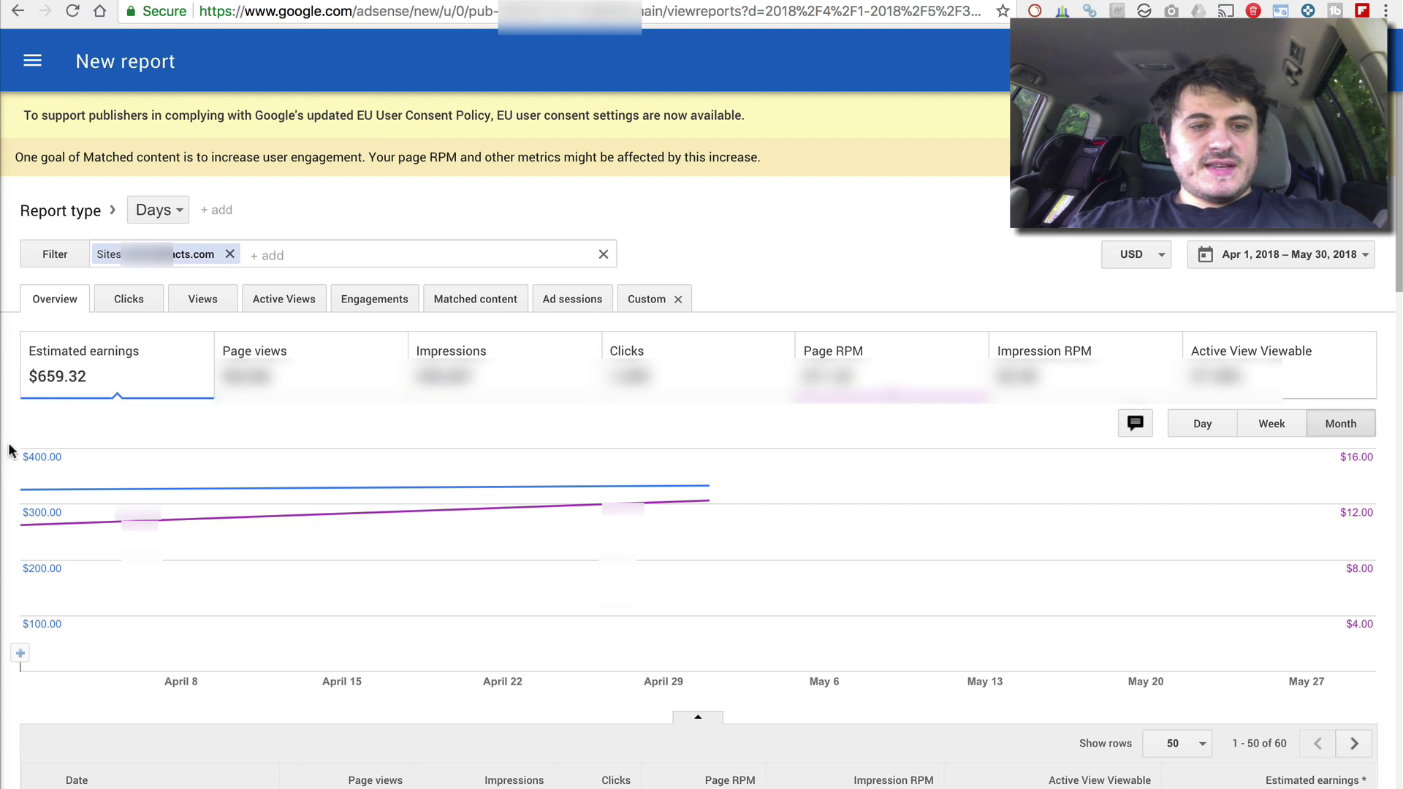
Inspect the April and May 2018 points on the monthly chart, then select the report URL
{"action": "mouse_move", "coordinate": [20, 479]}
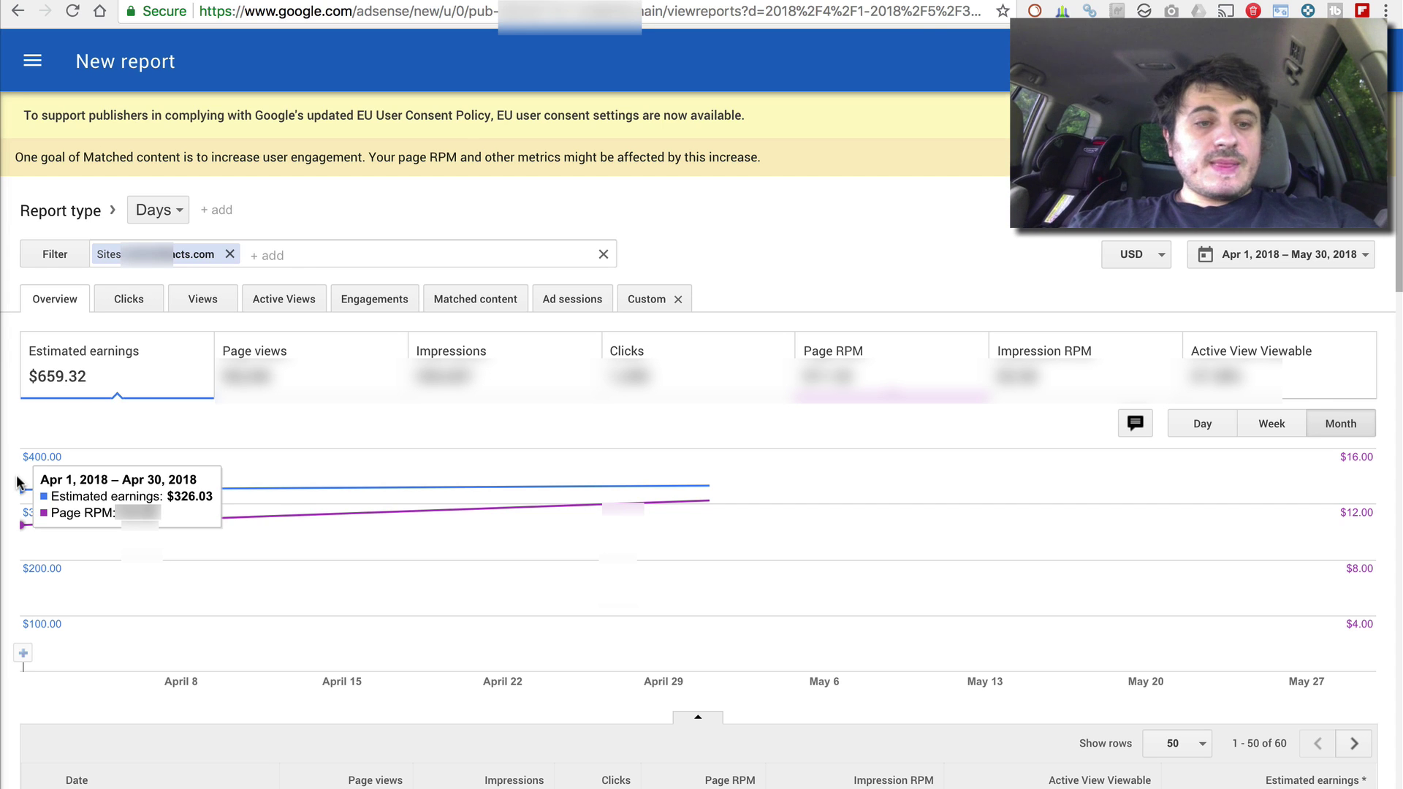
{"action": "mouse_move", "coordinate": [713, 484]}
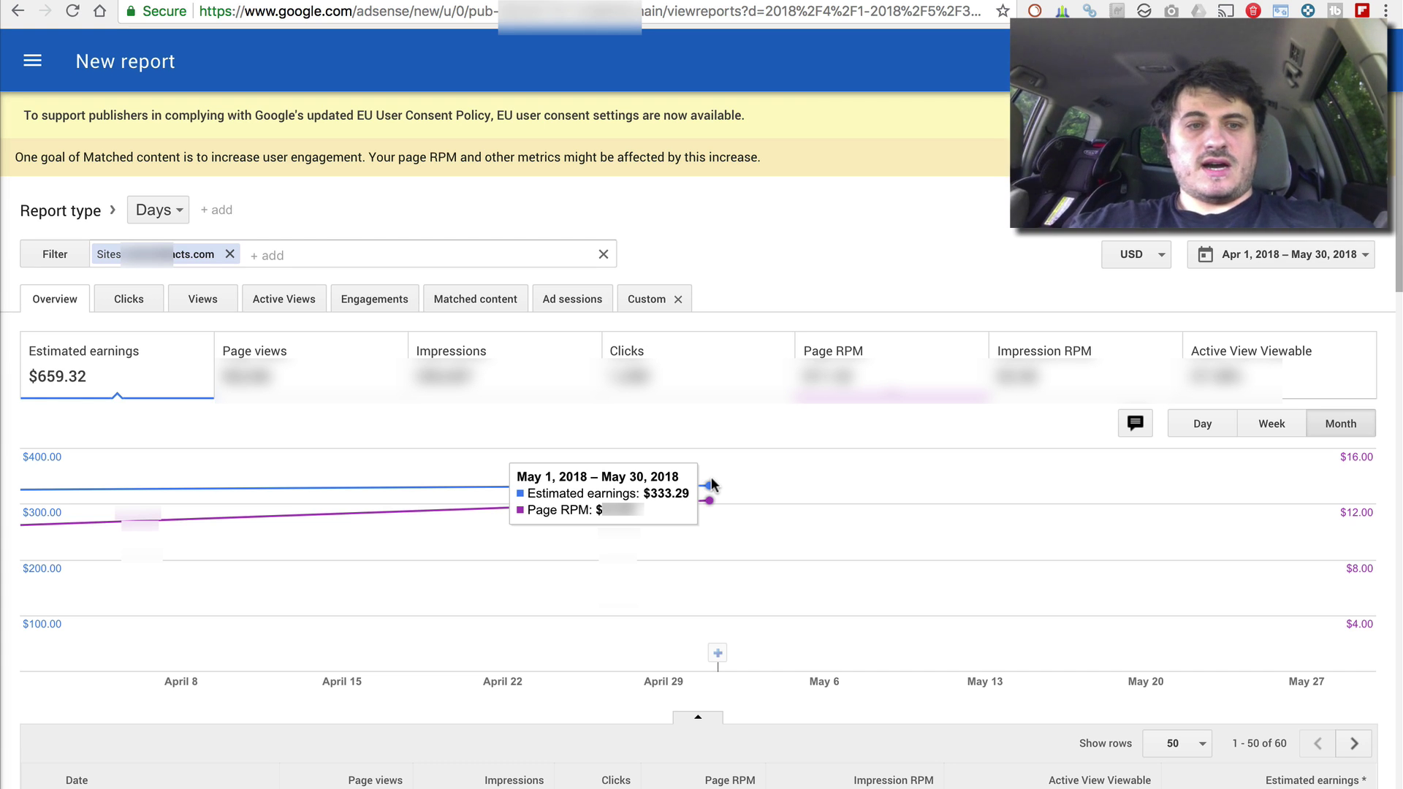
{"action": "key", "text": "ctrl+l"}
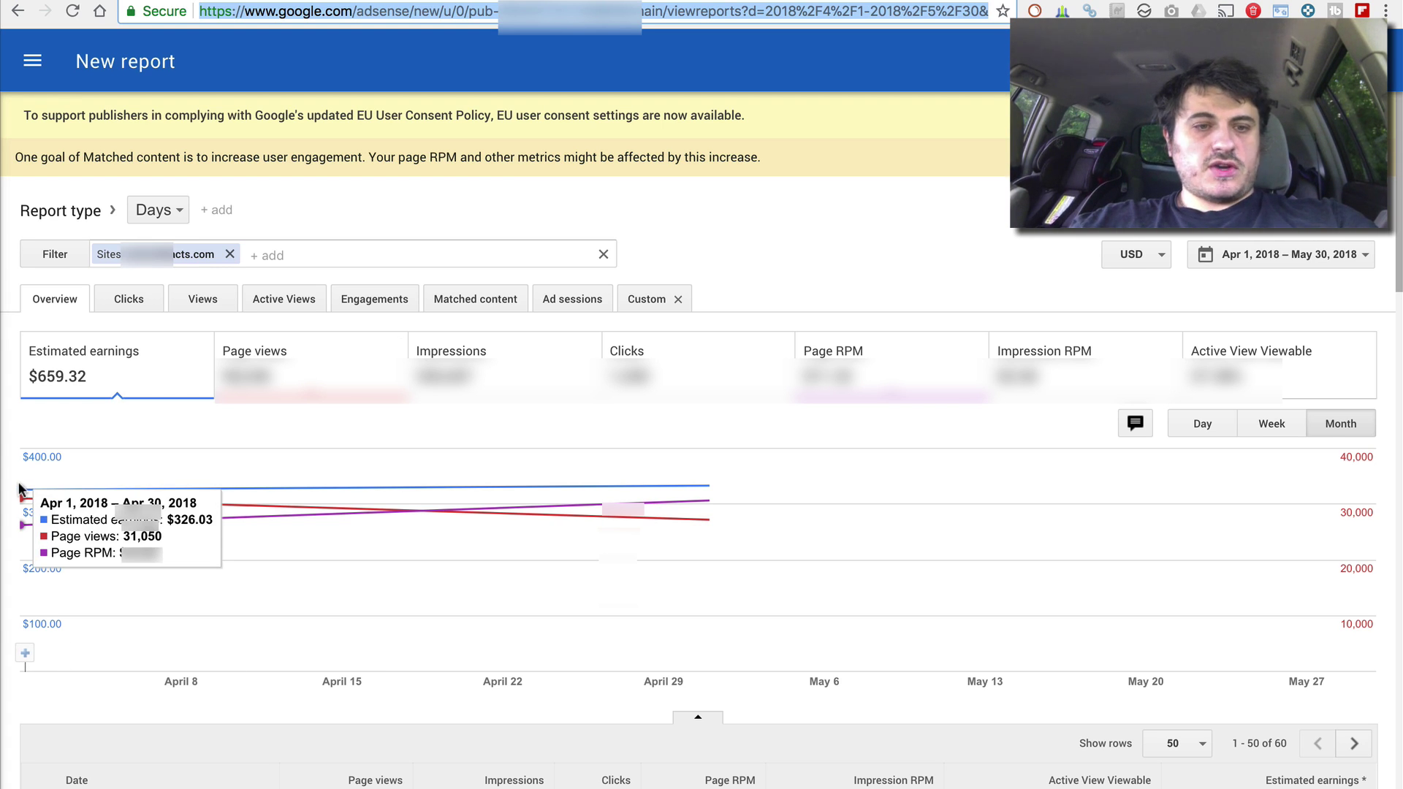
Bring up the Google Analytics Audience Overview for the AUTO view, April 2018
{"action": "mouse_move", "coordinate": [673, 534]}
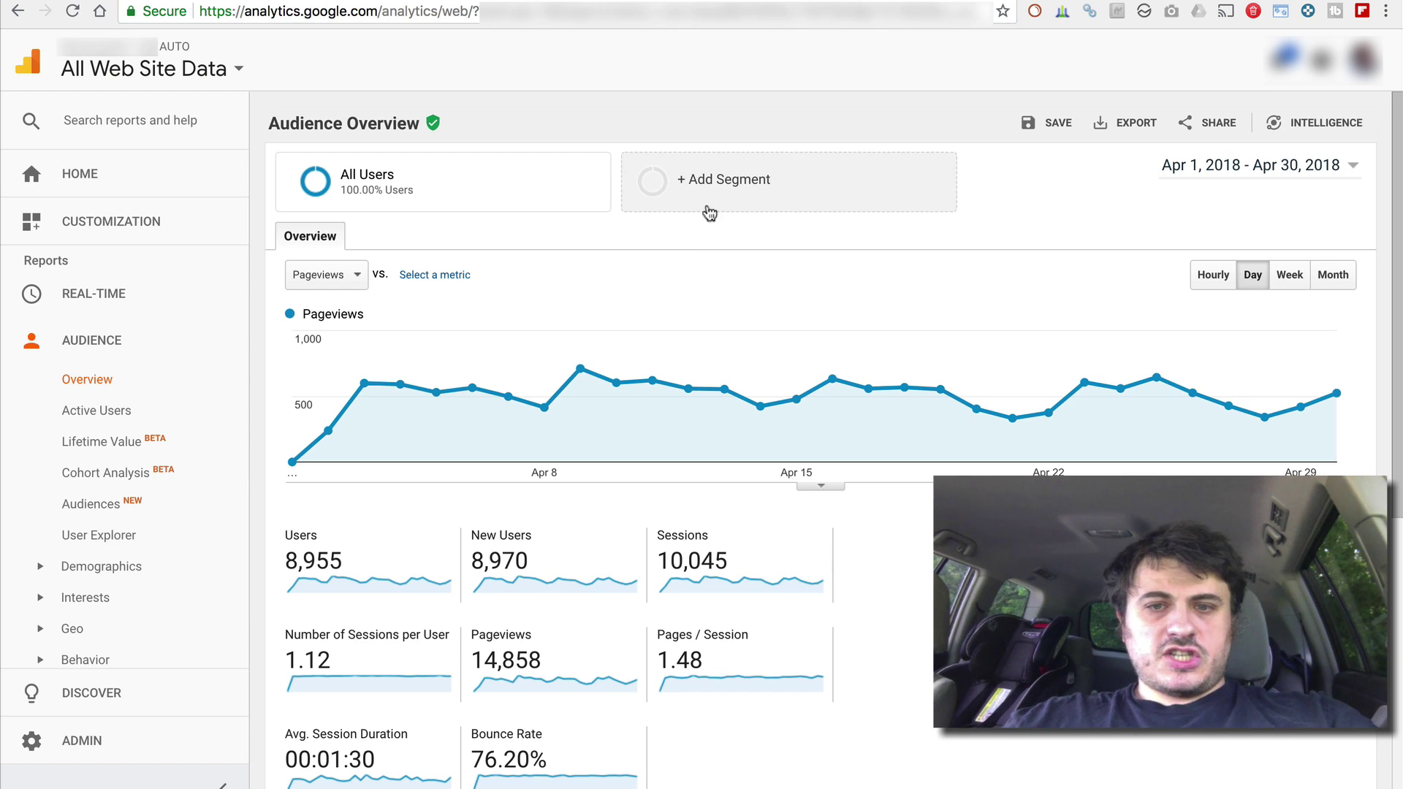
Switch to the MANUAL view's April 2018 Audience Overview tab
{"action": "mouse_move", "coordinate": [442, 341]}
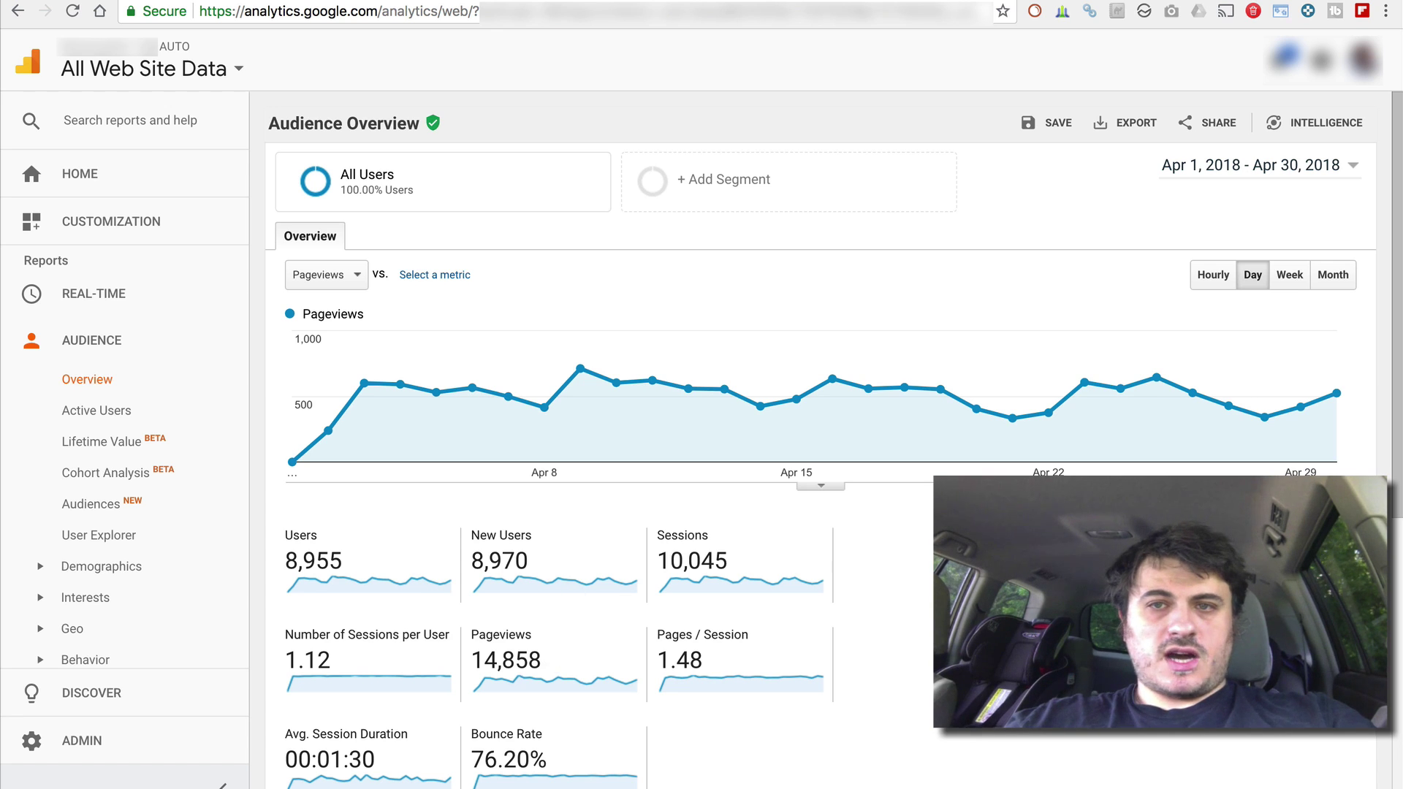
{"action": "left_click", "coordinate": [992, 2]}
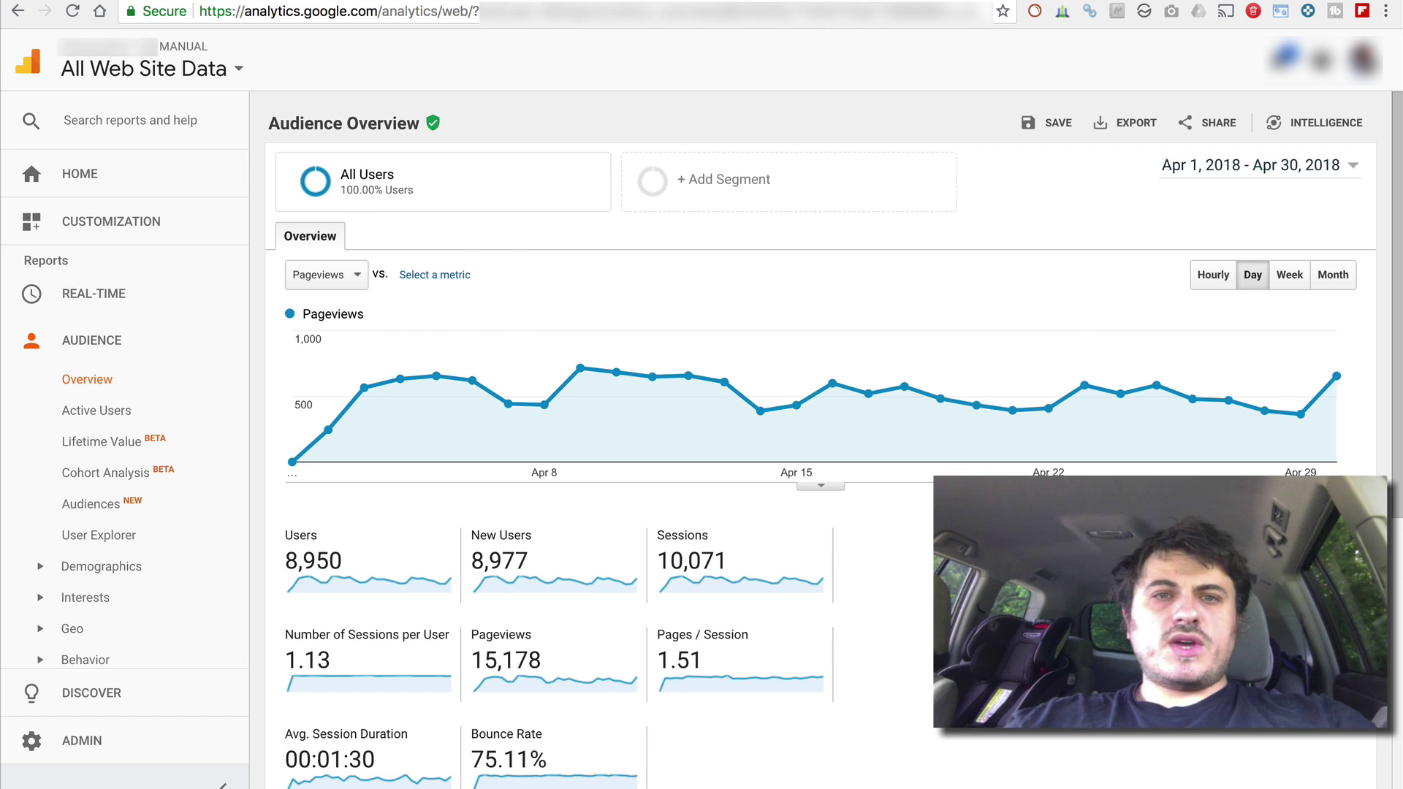
Cycle to the next browser tab, the A/B theme testing page
{"action": "key", "text": "ctrl+Tab"}
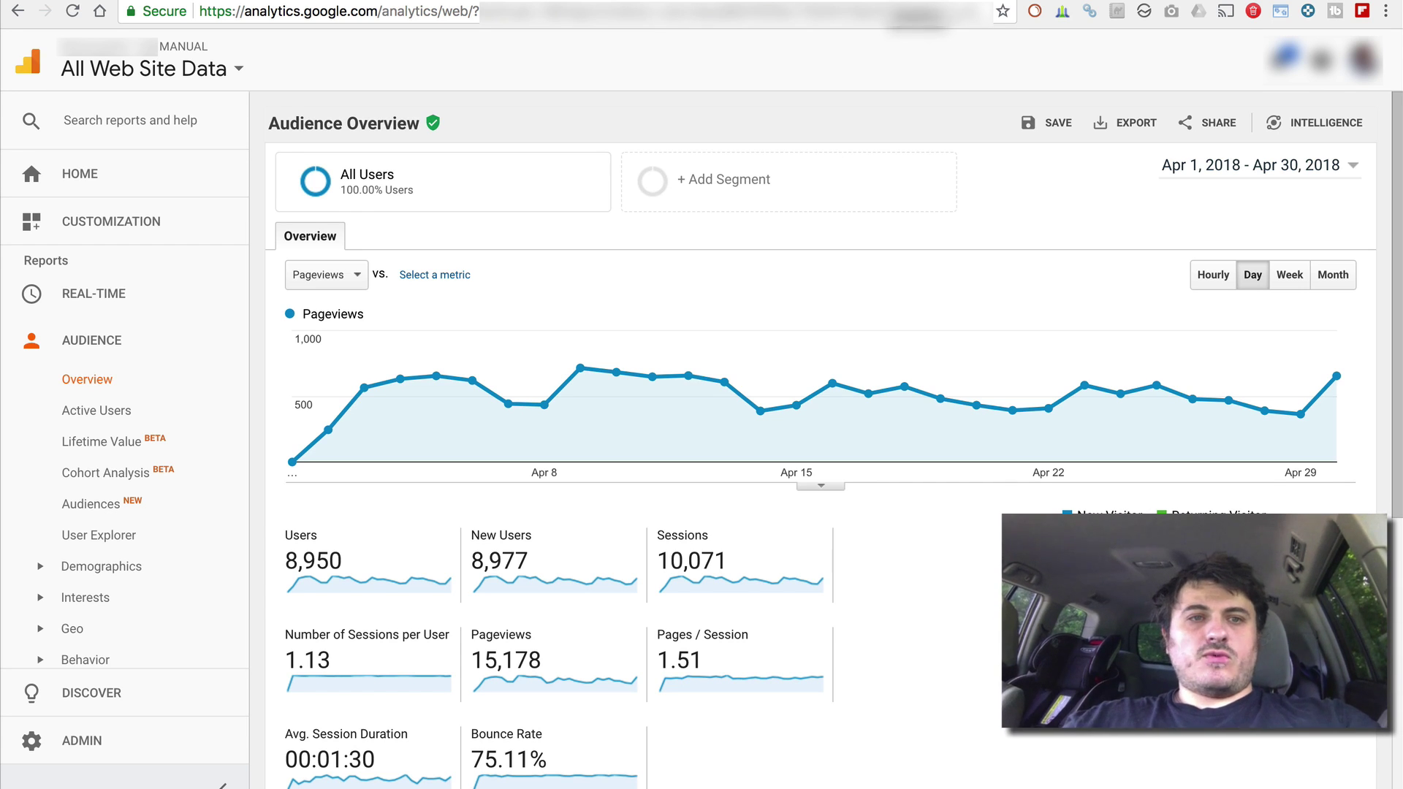
Cycle to the next browser tab, heading back to the AdSense ad-format earnings report
{"action": "key", "text": "ctrl+Tab"}
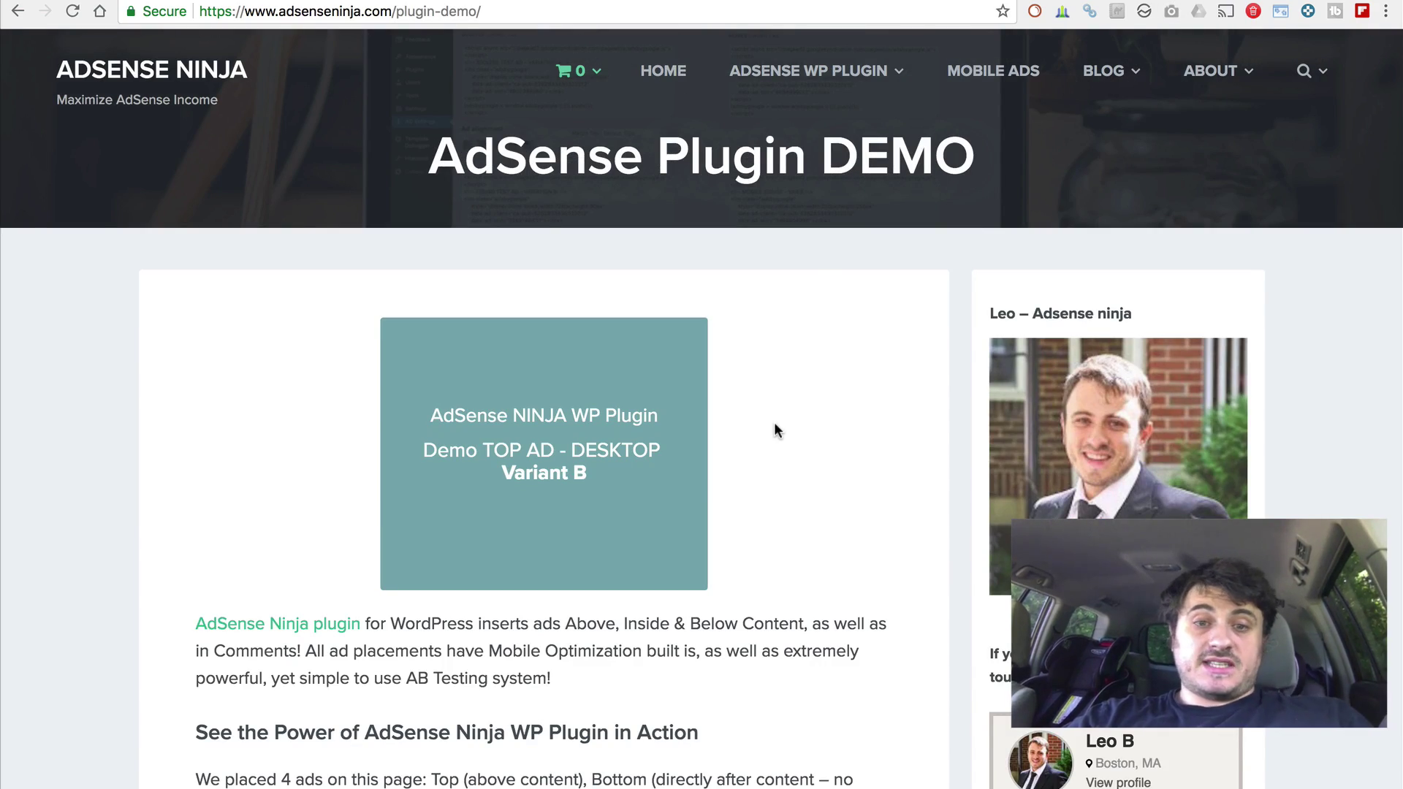
Reload the AdSense Ninja demo page three times until the top and in-content ads show Variant B
{"action": "scroll", "coordinate": [779, 410], "scroll_direction": "down", "scroll_amount": 14}
{"action": "scroll", "coordinate": [779, 409], "scroll_direction": "down", "scroll_amount": 3}
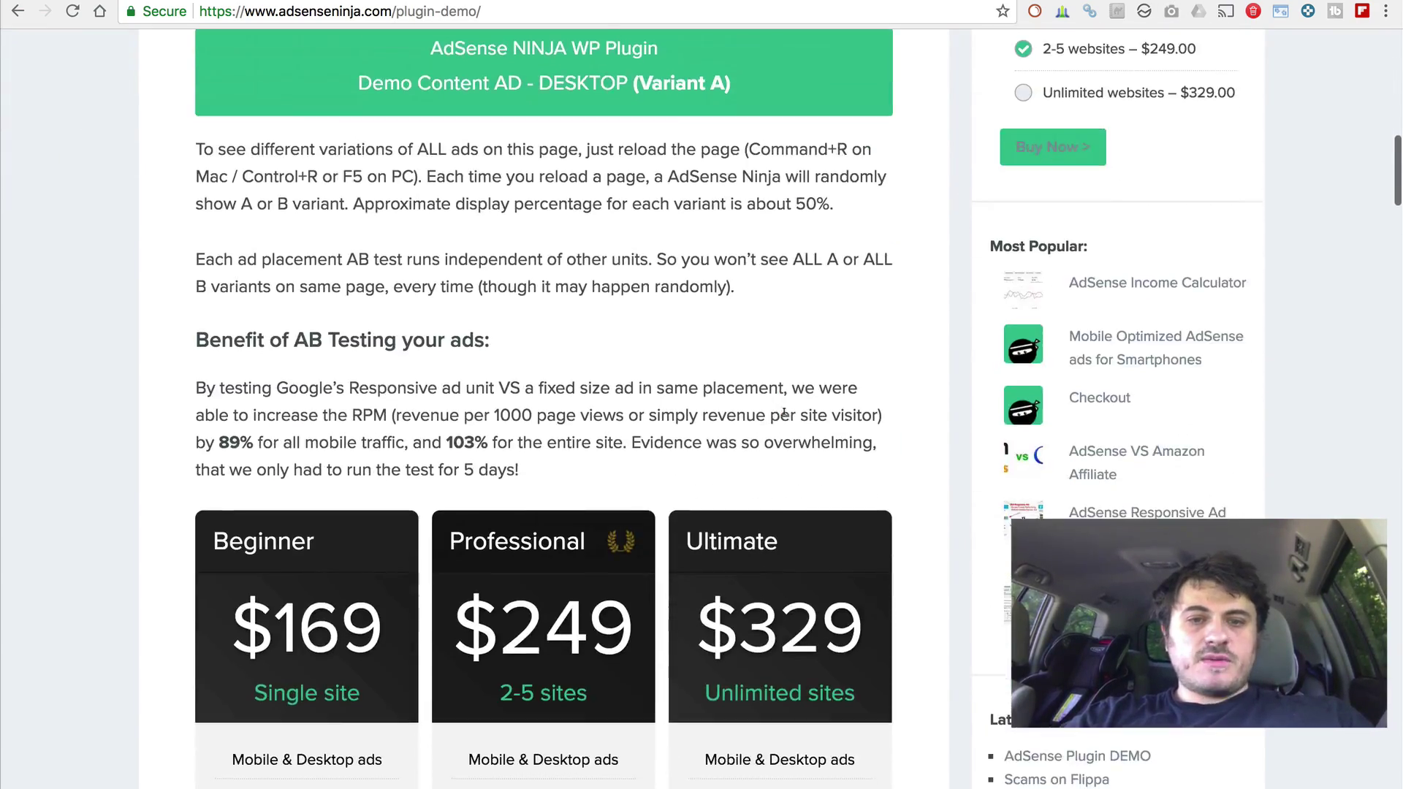
{"action": "scroll", "coordinate": [779, 409], "scroll_direction": "up", "scroll_amount": 12}
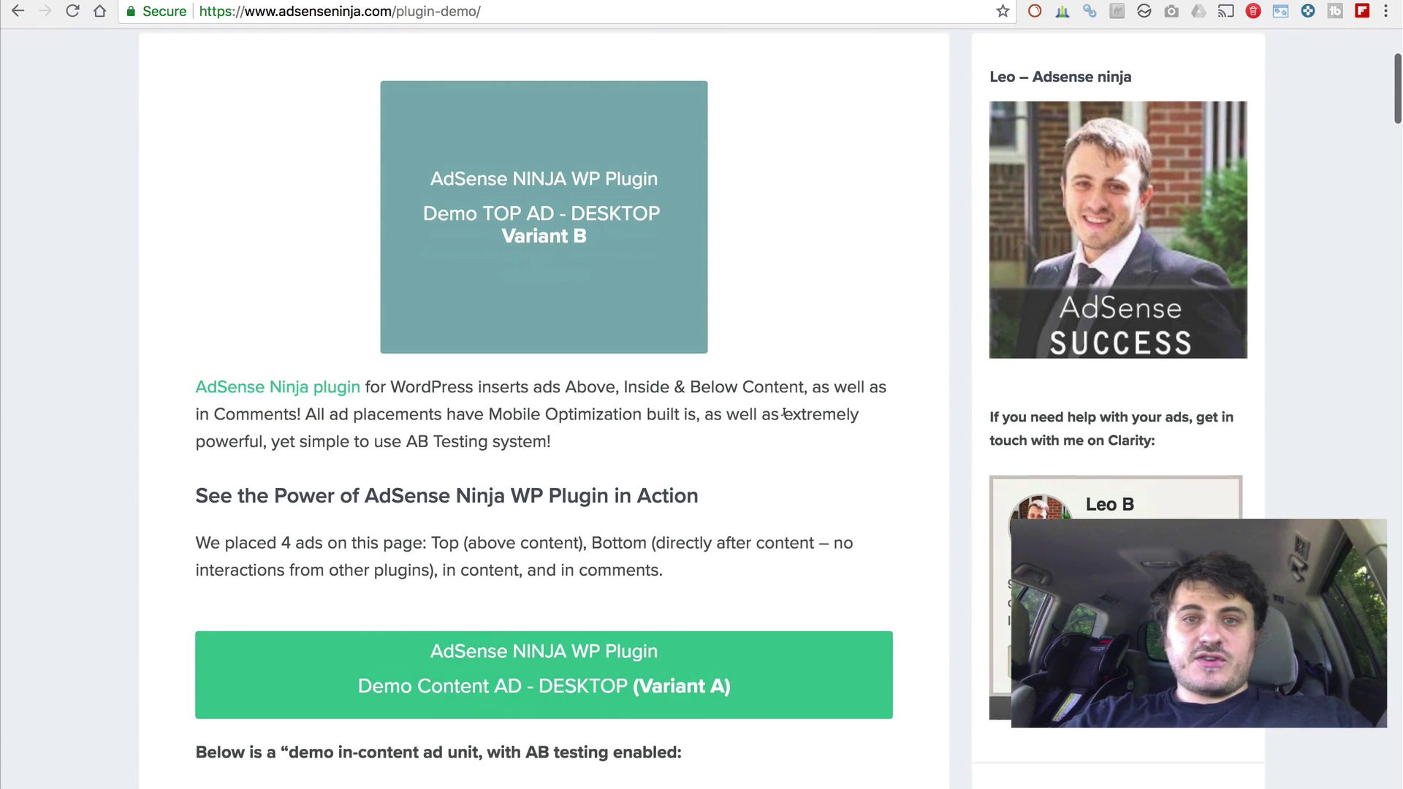
{"action": "scroll", "coordinate": [778, 410], "scroll_direction": "up", "scroll_amount": 1}
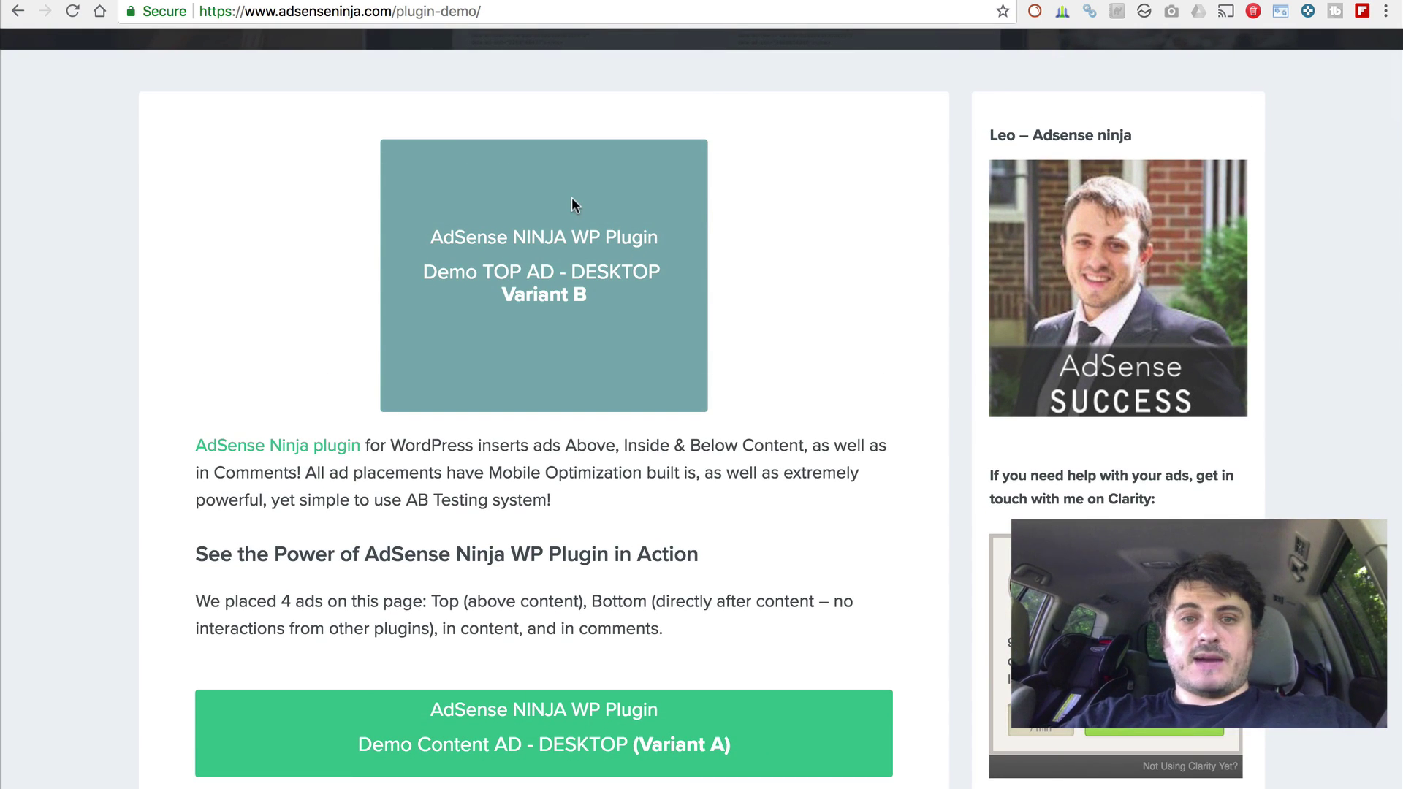
{"action": "key", "text": "super+r"}
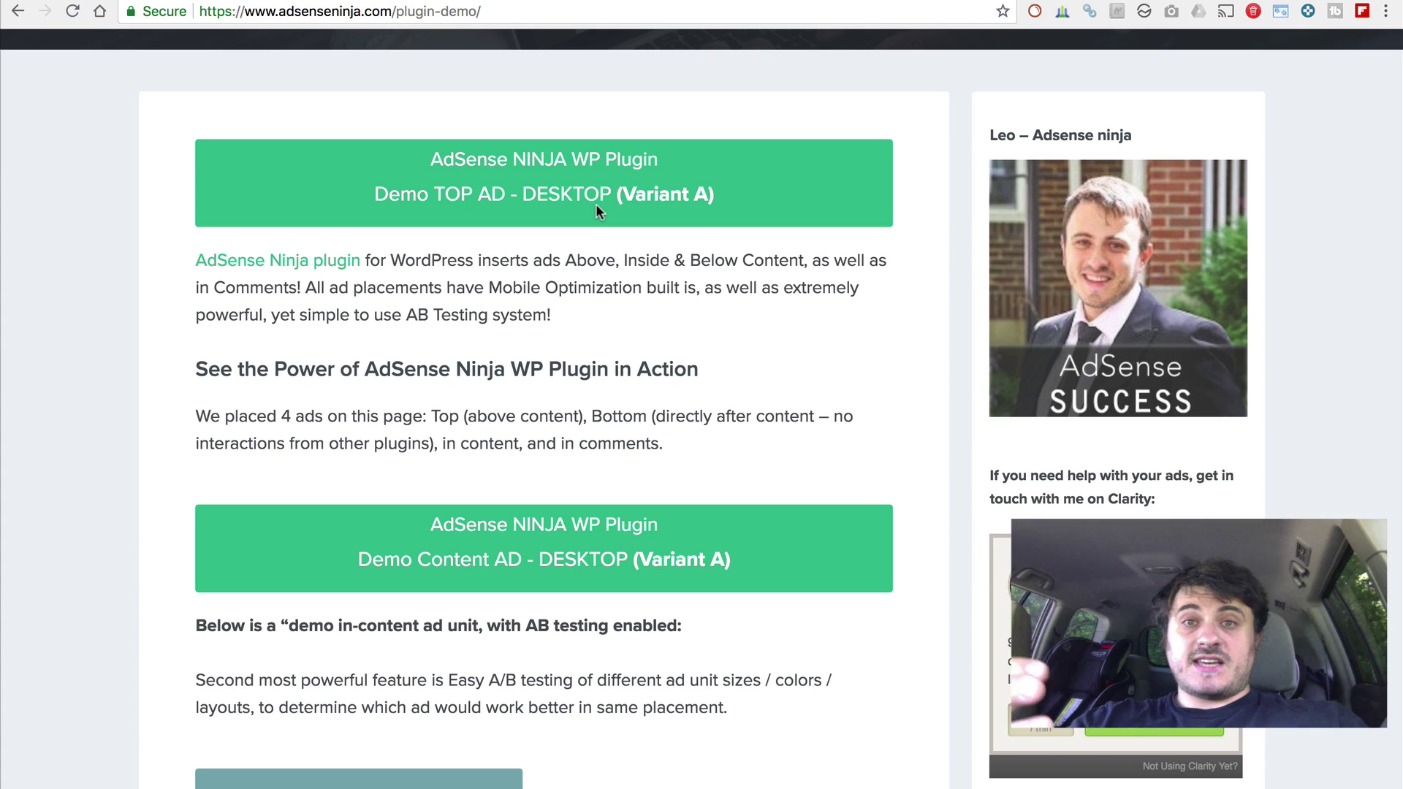
{"action": "key", "text": "super+r"}
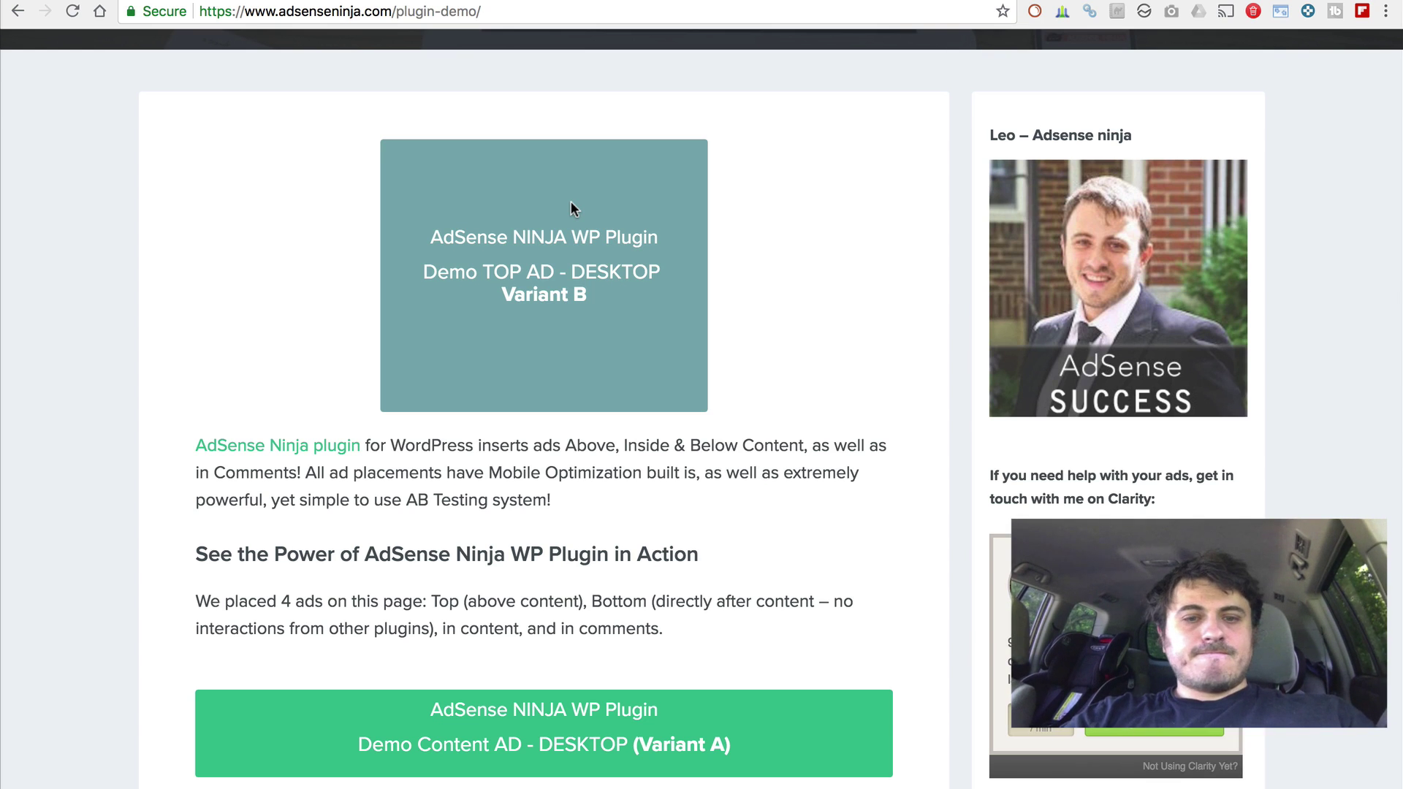
{"action": "key", "text": "super+r"}
{"action": "scroll", "coordinate": [571, 200], "scroll_direction": "down", "scroll_amount": 3}
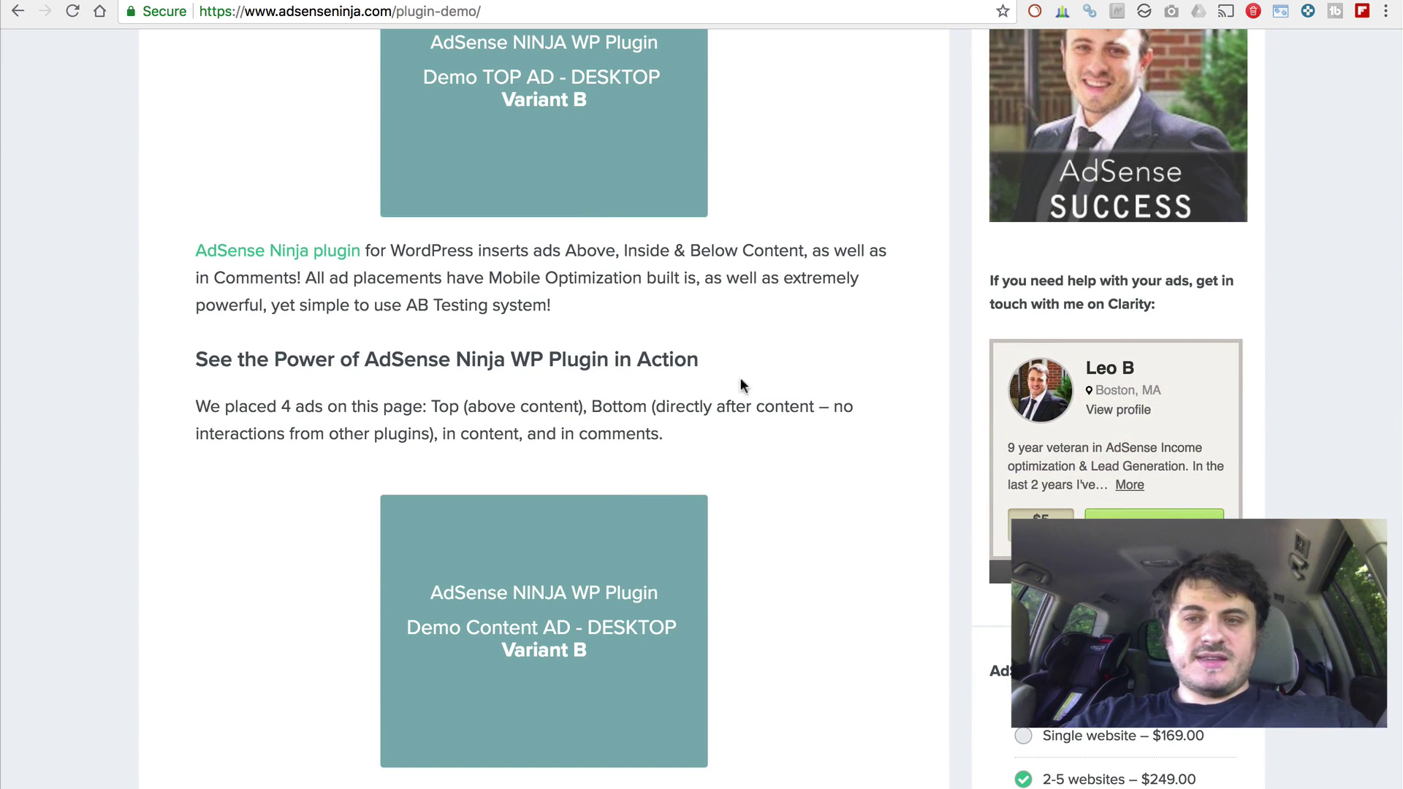
Reload twice to cycle the comment ad variants, then switch to the AdSense Ninja Edit Ads page
{"action": "scroll", "coordinate": [806, 418], "scroll_direction": "down", "scroll_amount": 20}
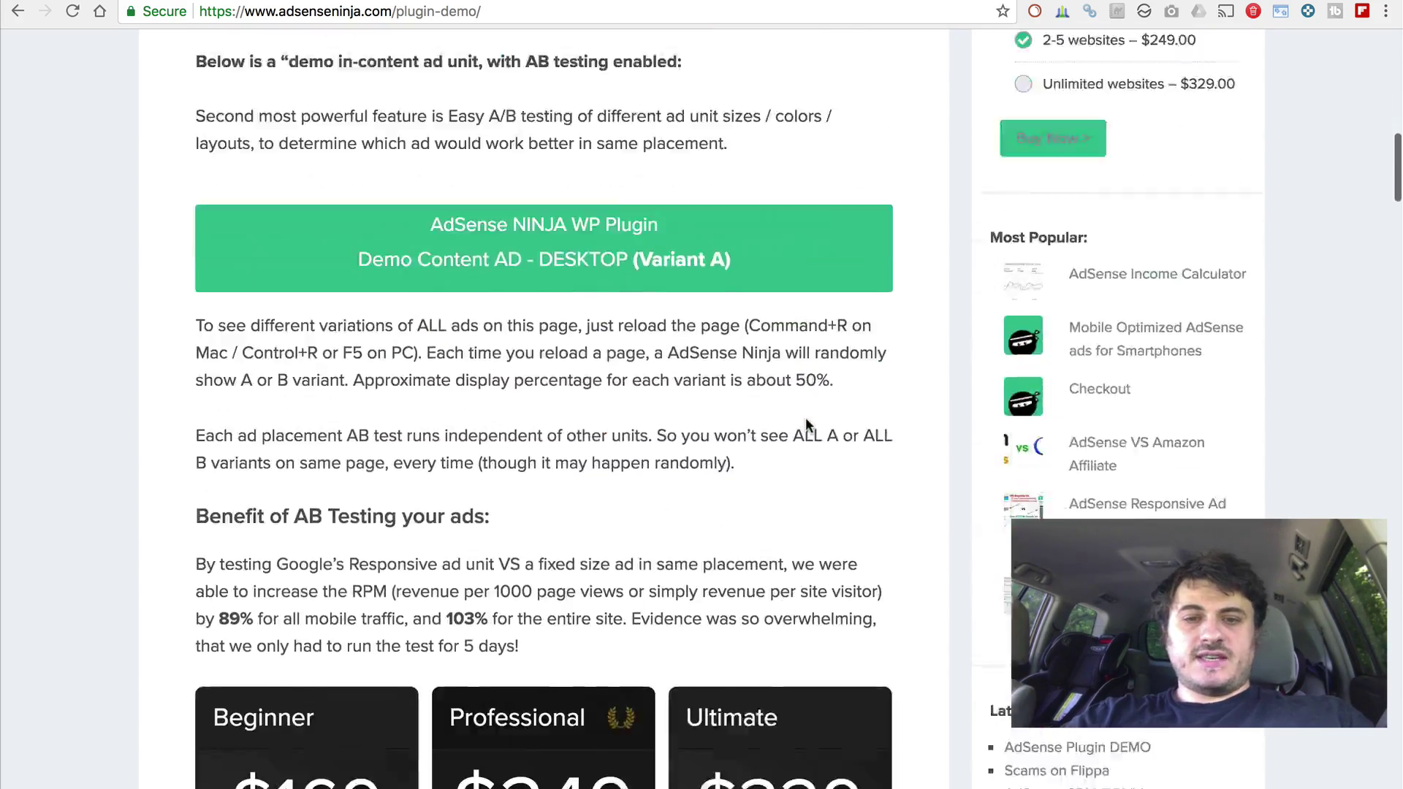
{"action": "scroll", "coordinate": [805, 418], "scroll_direction": "down", "scroll_amount": 20}
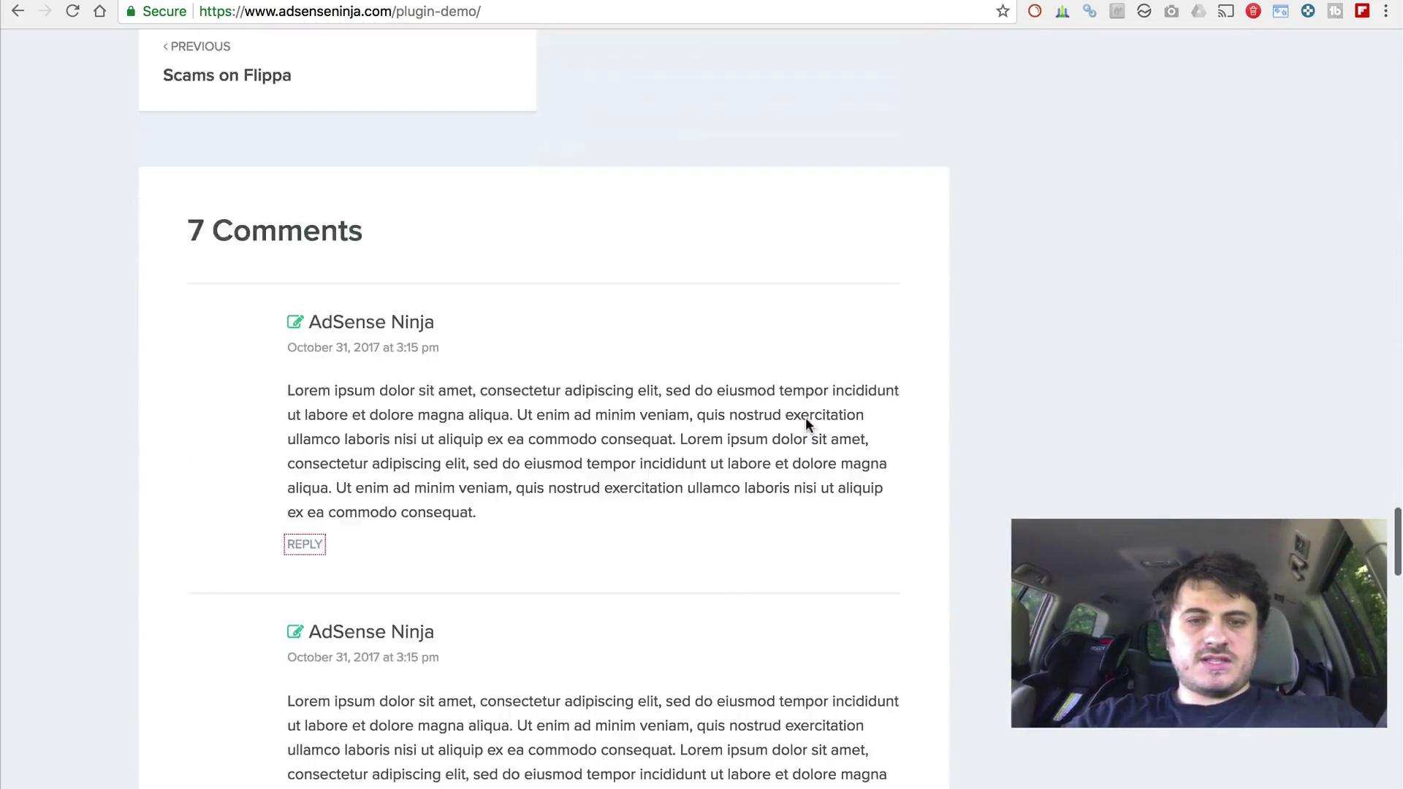
{"action": "key", "text": "super+r"}
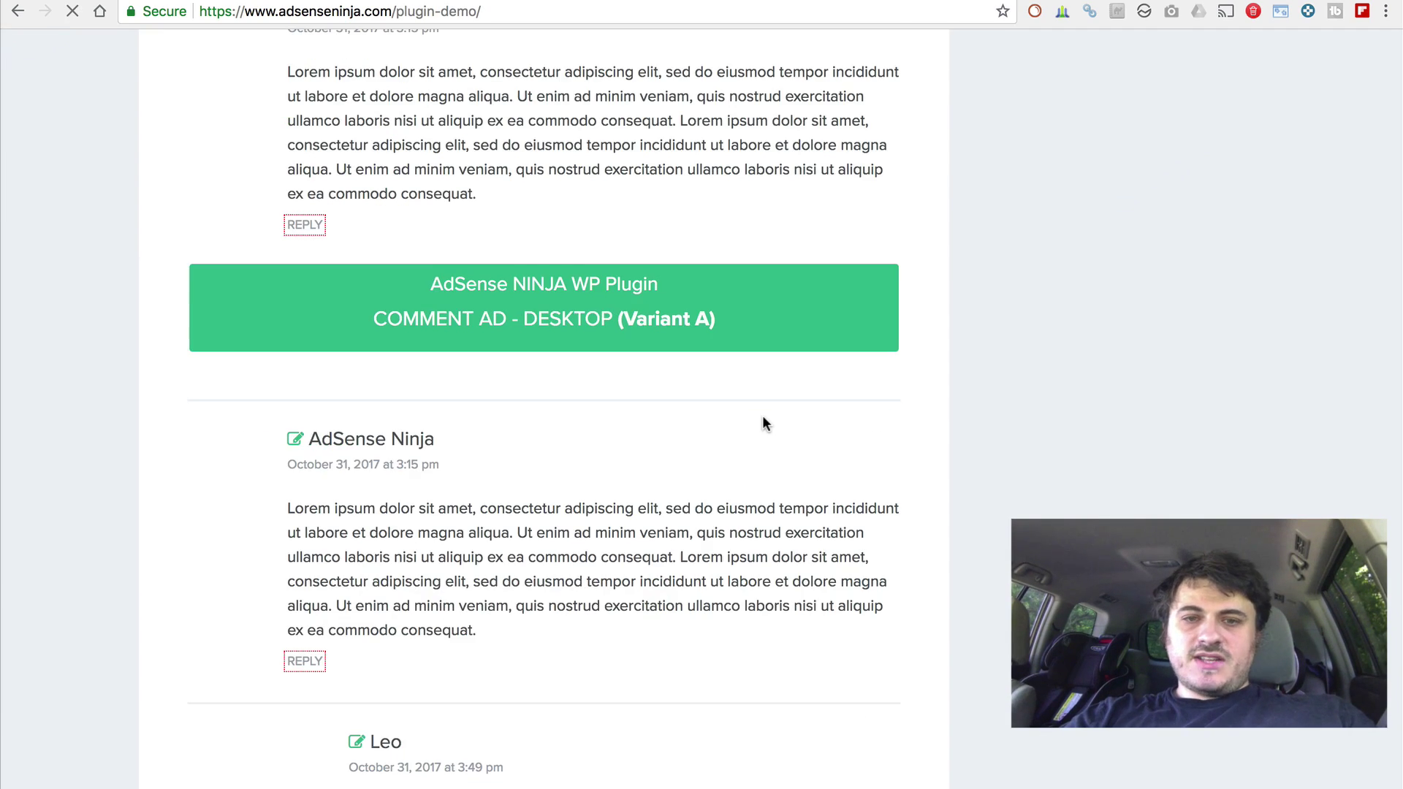
{"action": "key", "text": "super+r"}
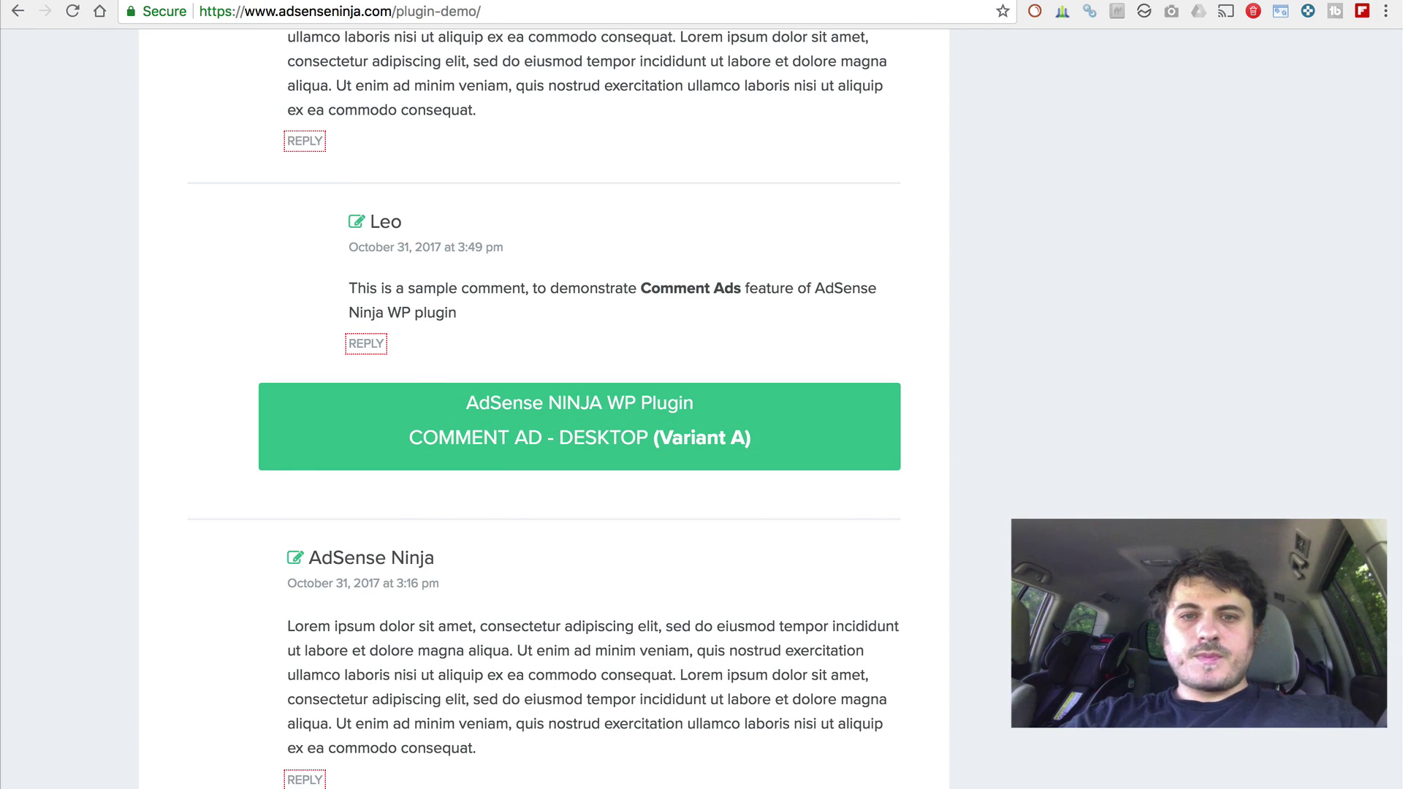
{"action": "key", "text": "ctrl+shift+Tab"}
{"action": "scroll", "coordinate": [558, 442], "scroll_direction": "up", "scroll_amount": 4}
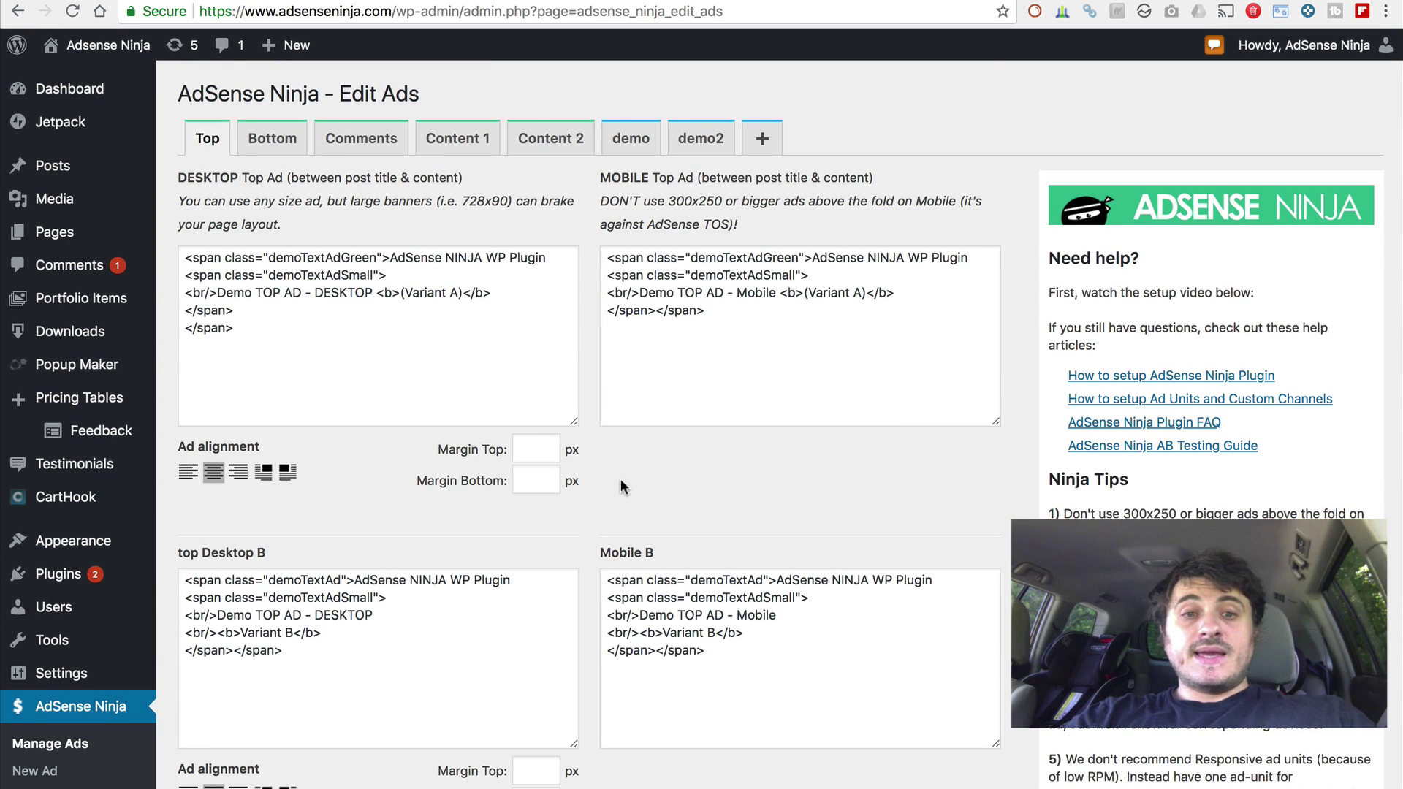
{"action": "scroll", "coordinate": [380, 658], "scroll_direction": "down", "scroll_amount": 2}
{"action": "left_click", "coordinate": [188, 774]}
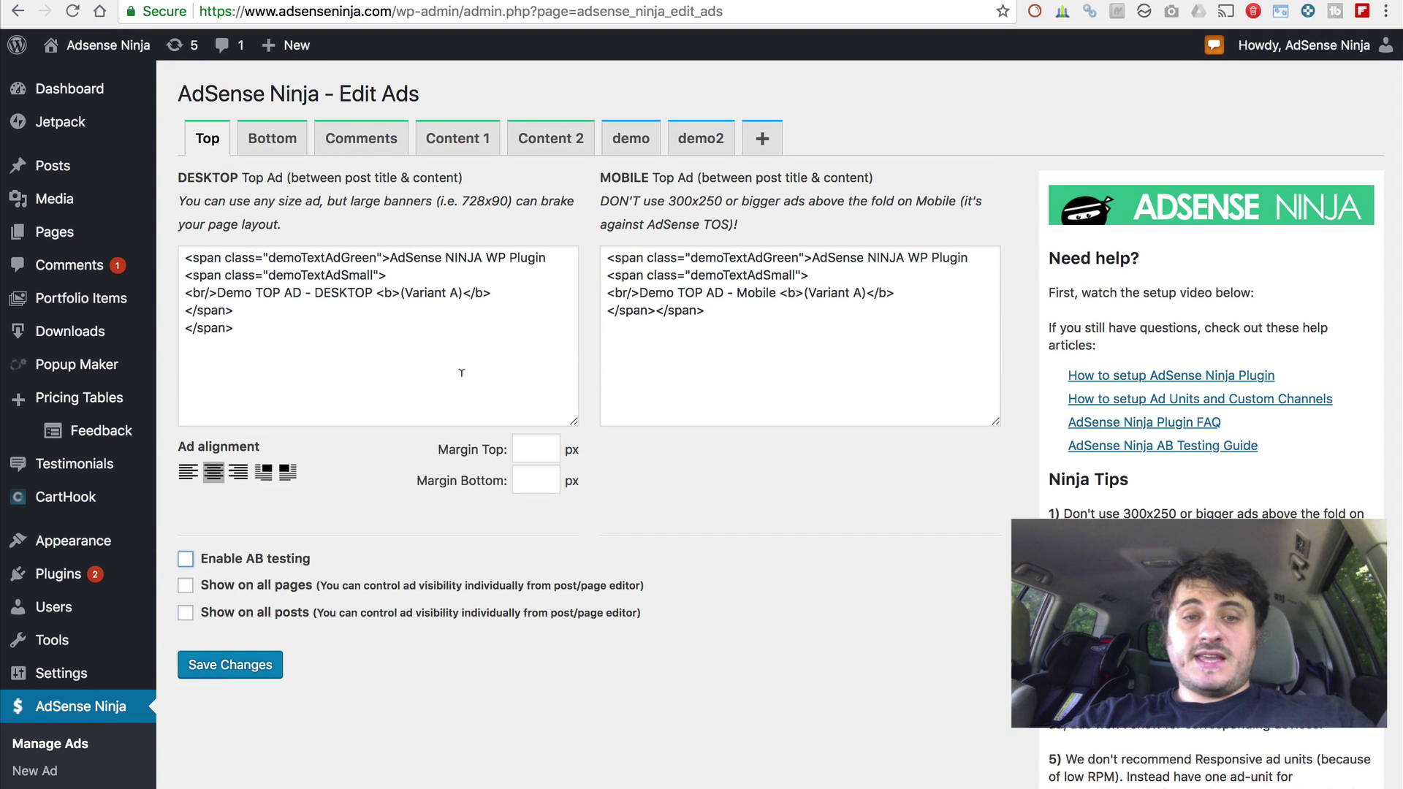
{"action": "left_click_drag", "start_coordinate": [385, 363], "coordinate": [152, 257]}
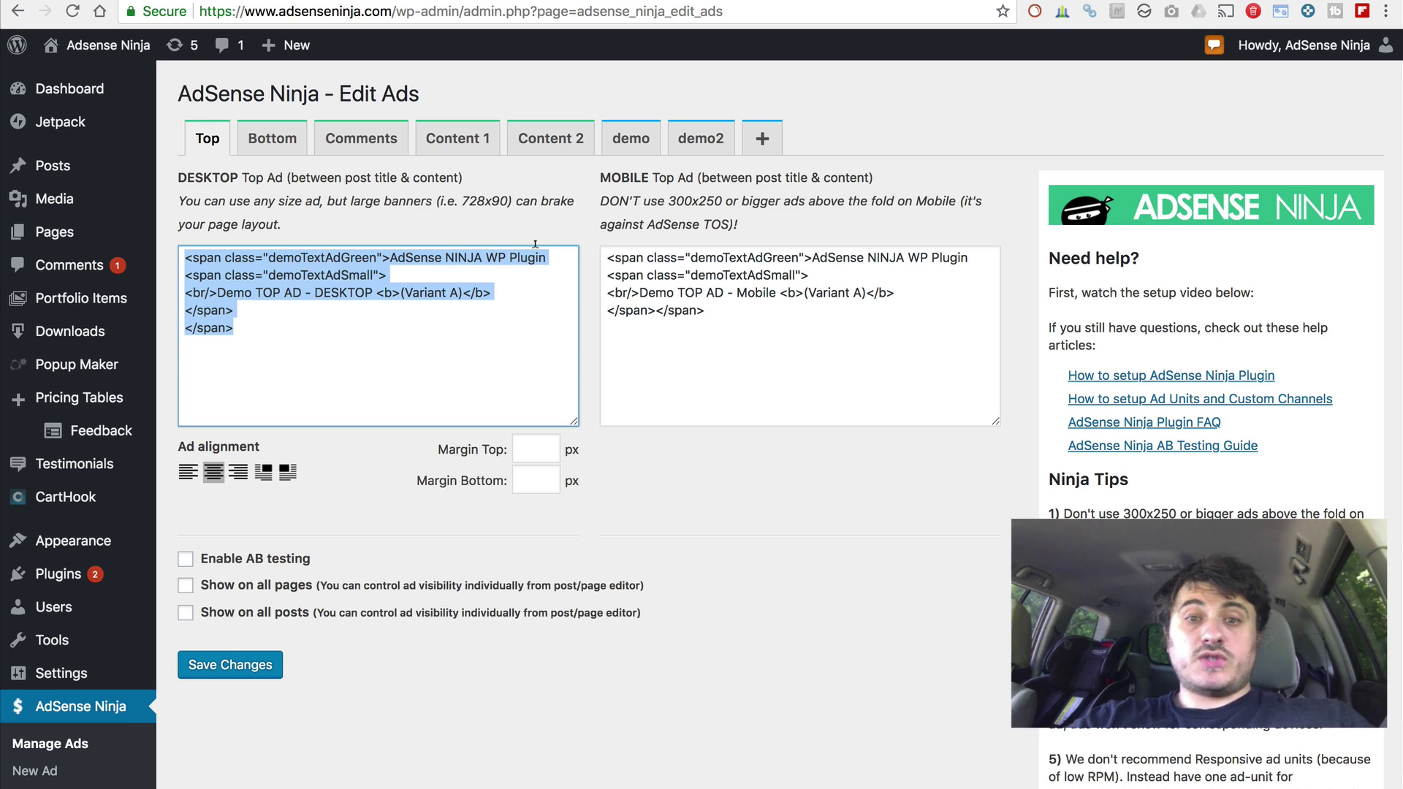
{"action": "left_click_drag", "start_coordinate": [724, 336], "coordinate": [603, 254]}
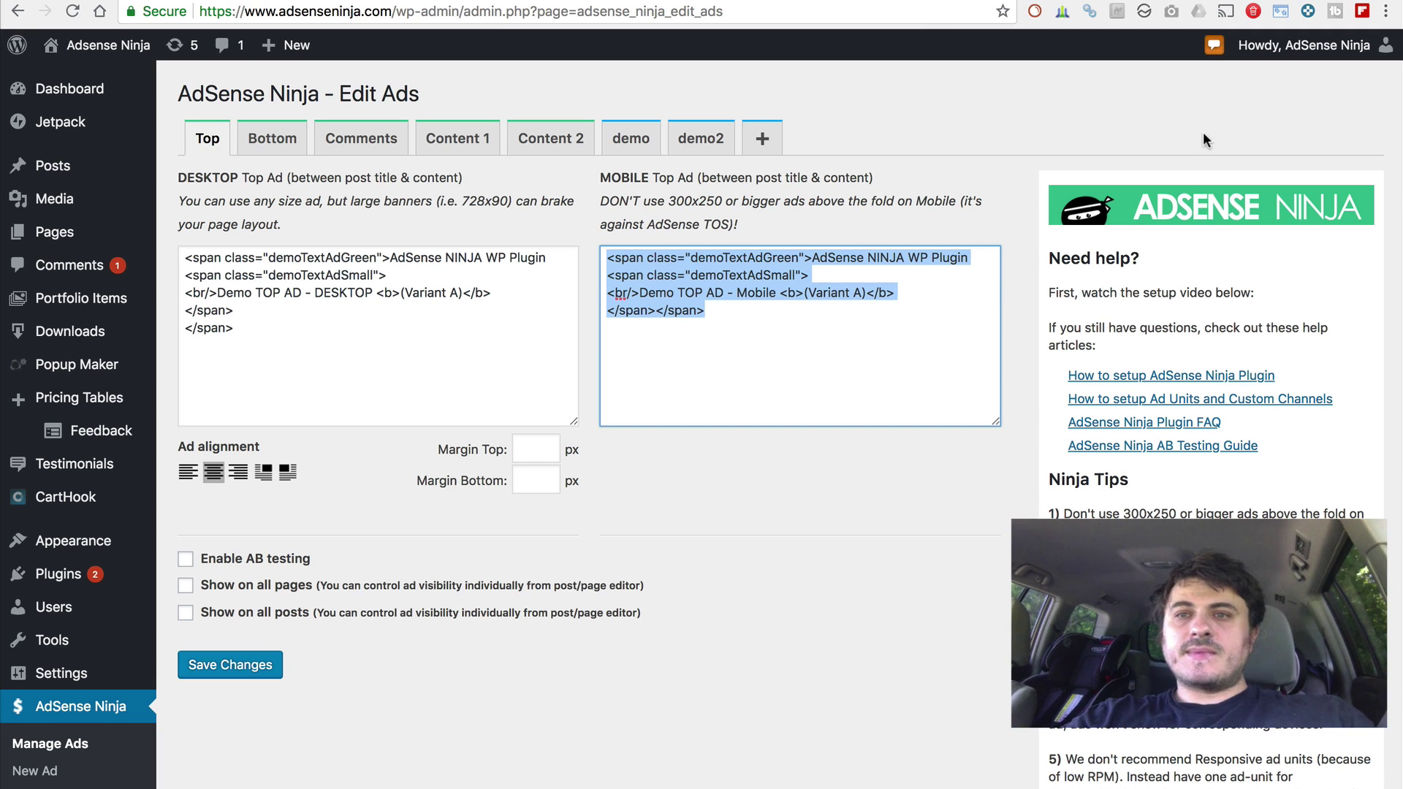
Enable AB testing for the top ad and select the desktop Variant A ad code
{"action": "left_click", "coordinate": [187, 561]}
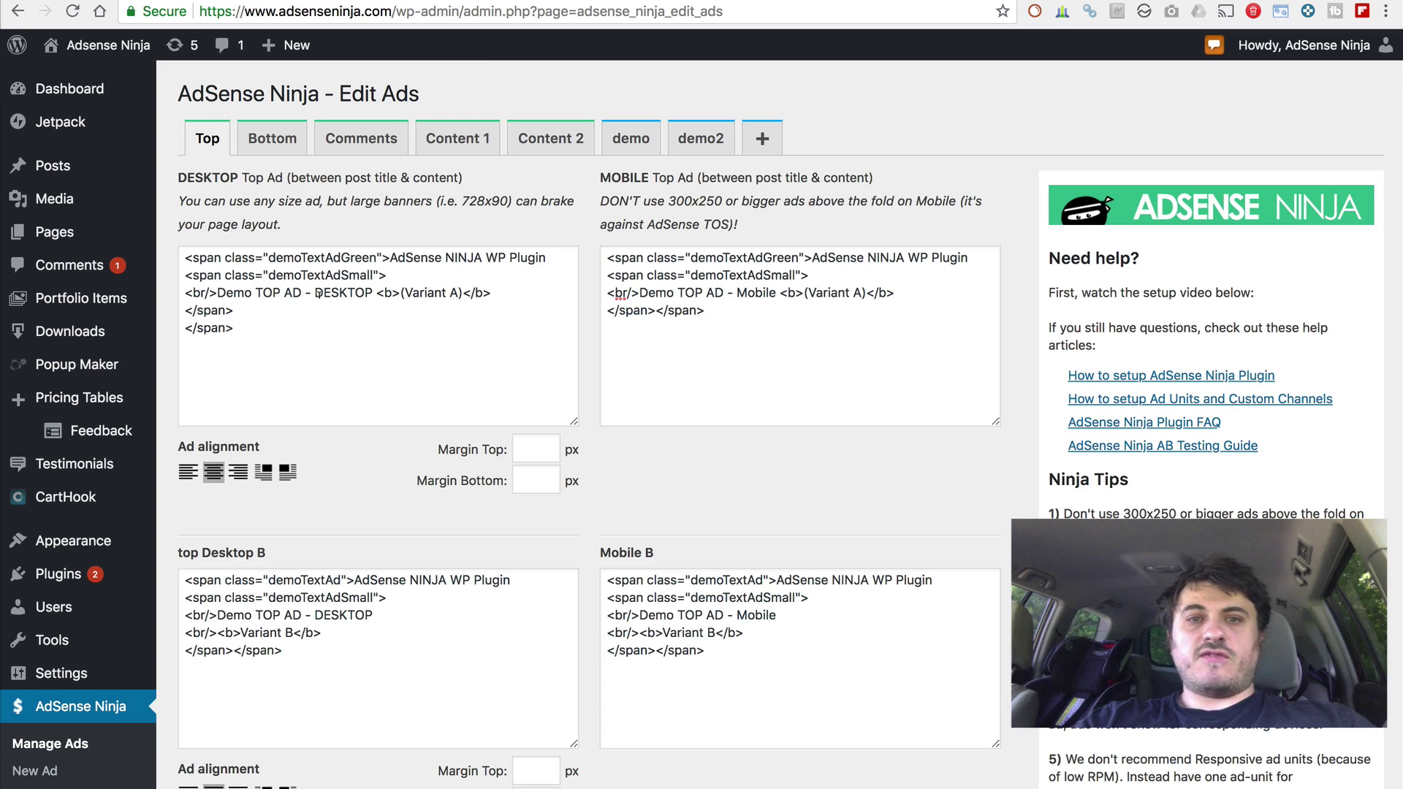
{"action": "left_click_drag", "start_coordinate": [261, 333], "coordinate": [184, 252]}
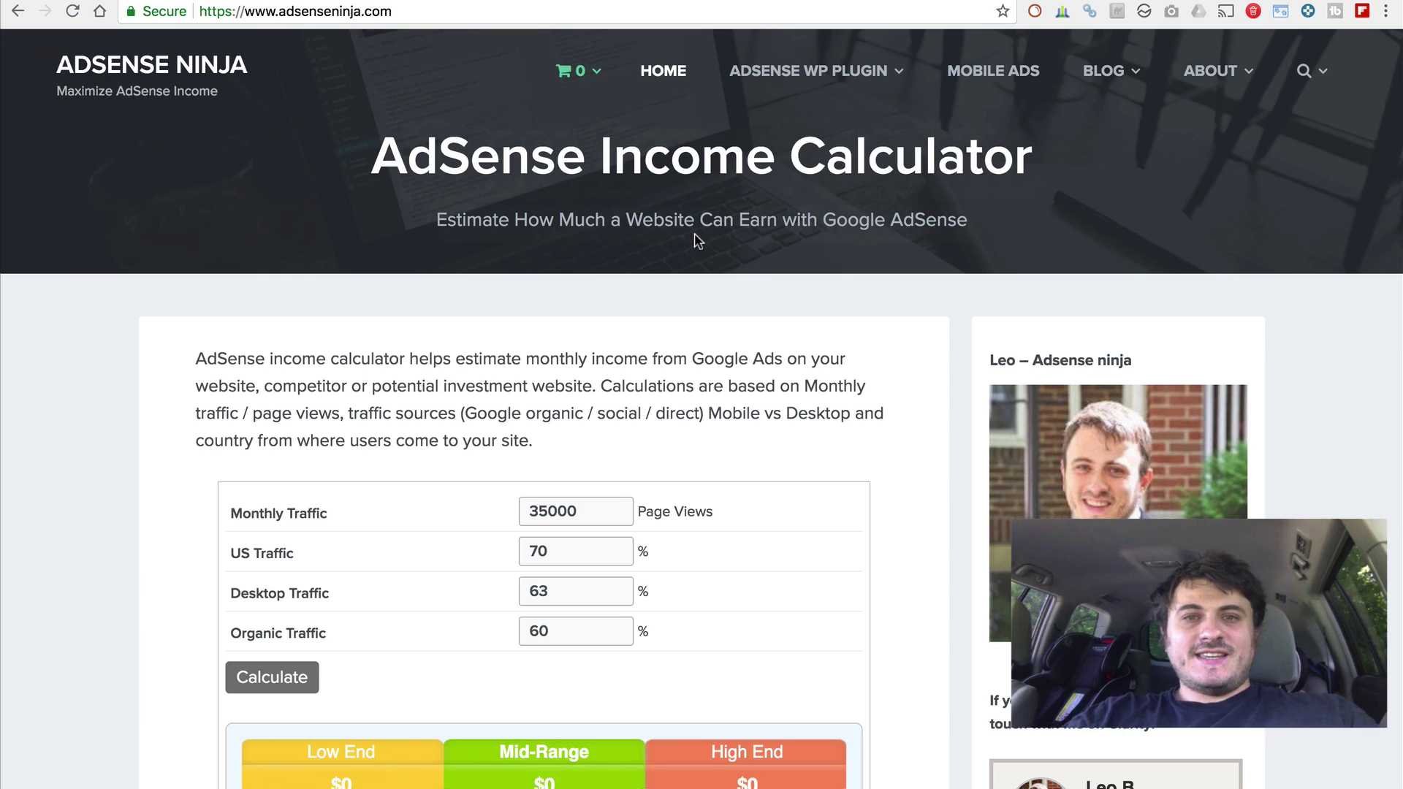
Calculate the income estimate ($25–694) for 35000 monthly page views
{"action": "scroll", "coordinate": [687, 354], "scroll_direction": "down", "scroll_amount": 5}
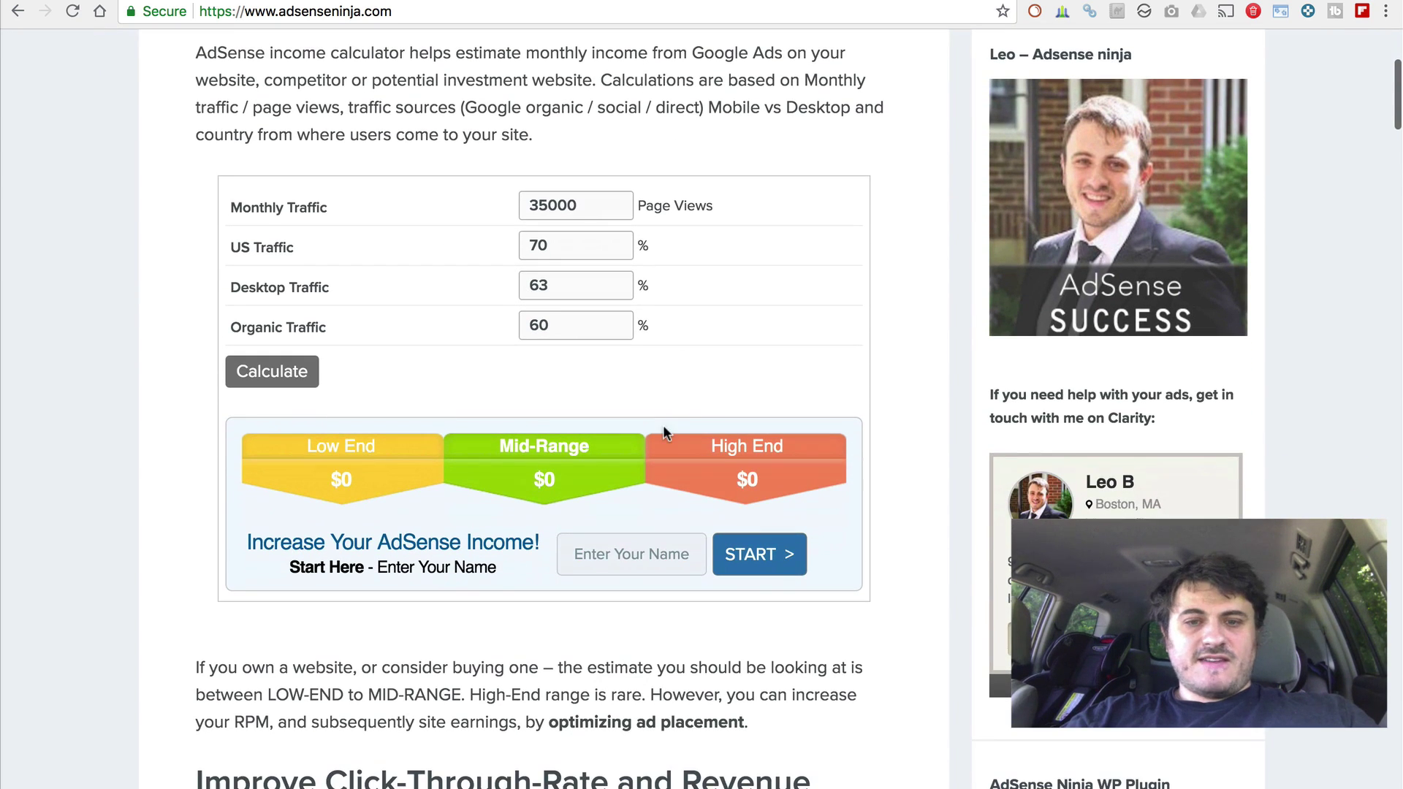
{"action": "scroll", "coordinate": [642, 540], "scroll_direction": "up", "scroll_amount": 5}
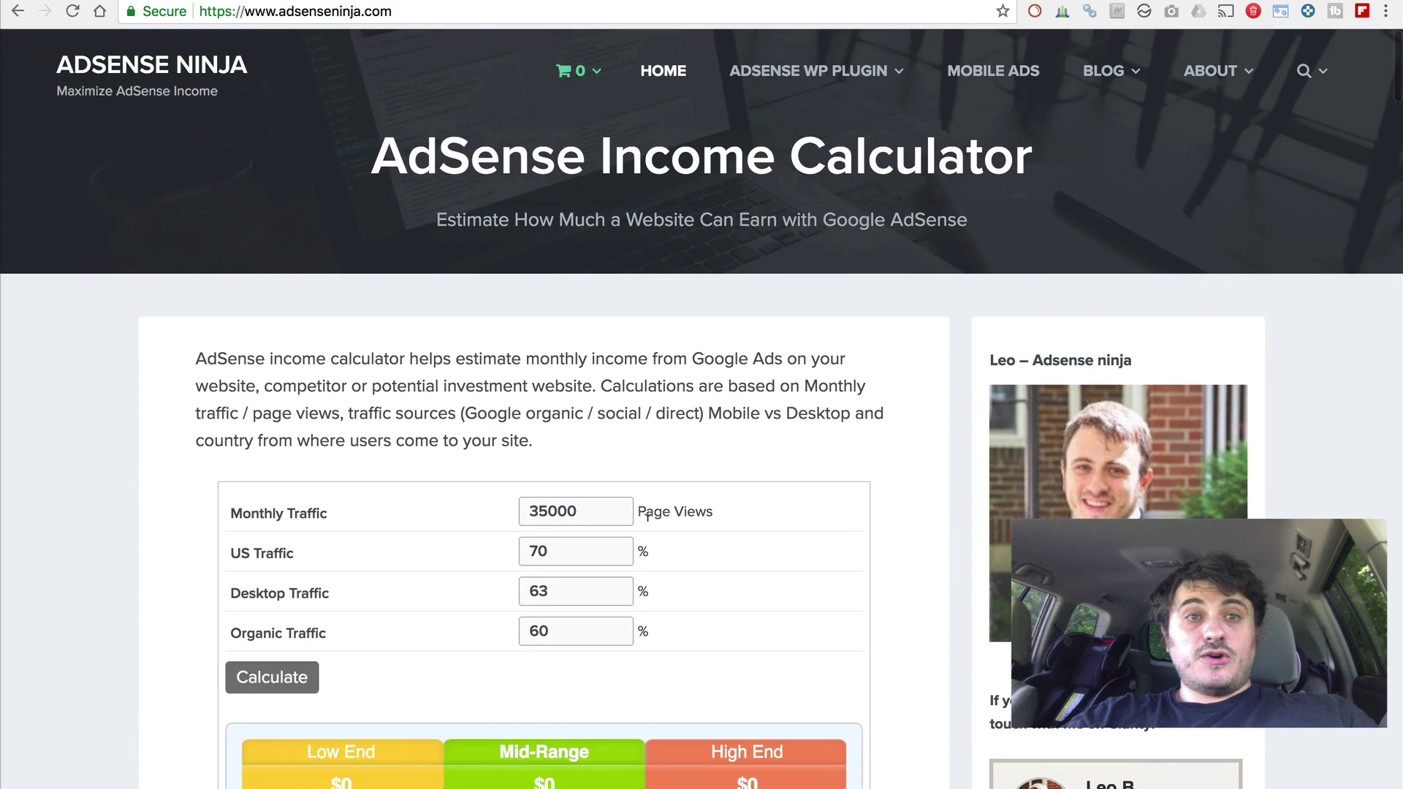
{"action": "scroll", "coordinate": [648, 515], "scroll_direction": "down", "scroll_amount": 6}
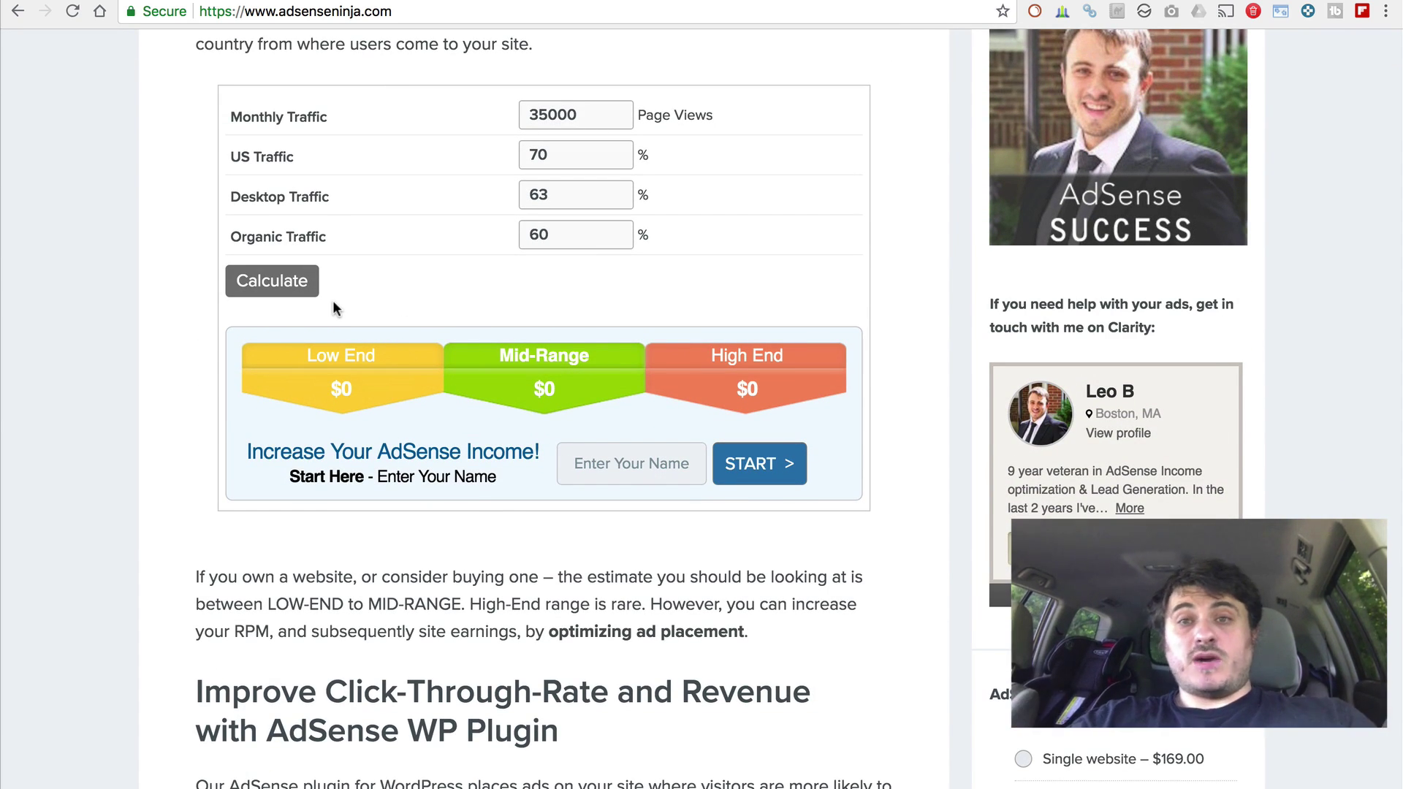
{"action": "left_click", "coordinate": [278, 279]}
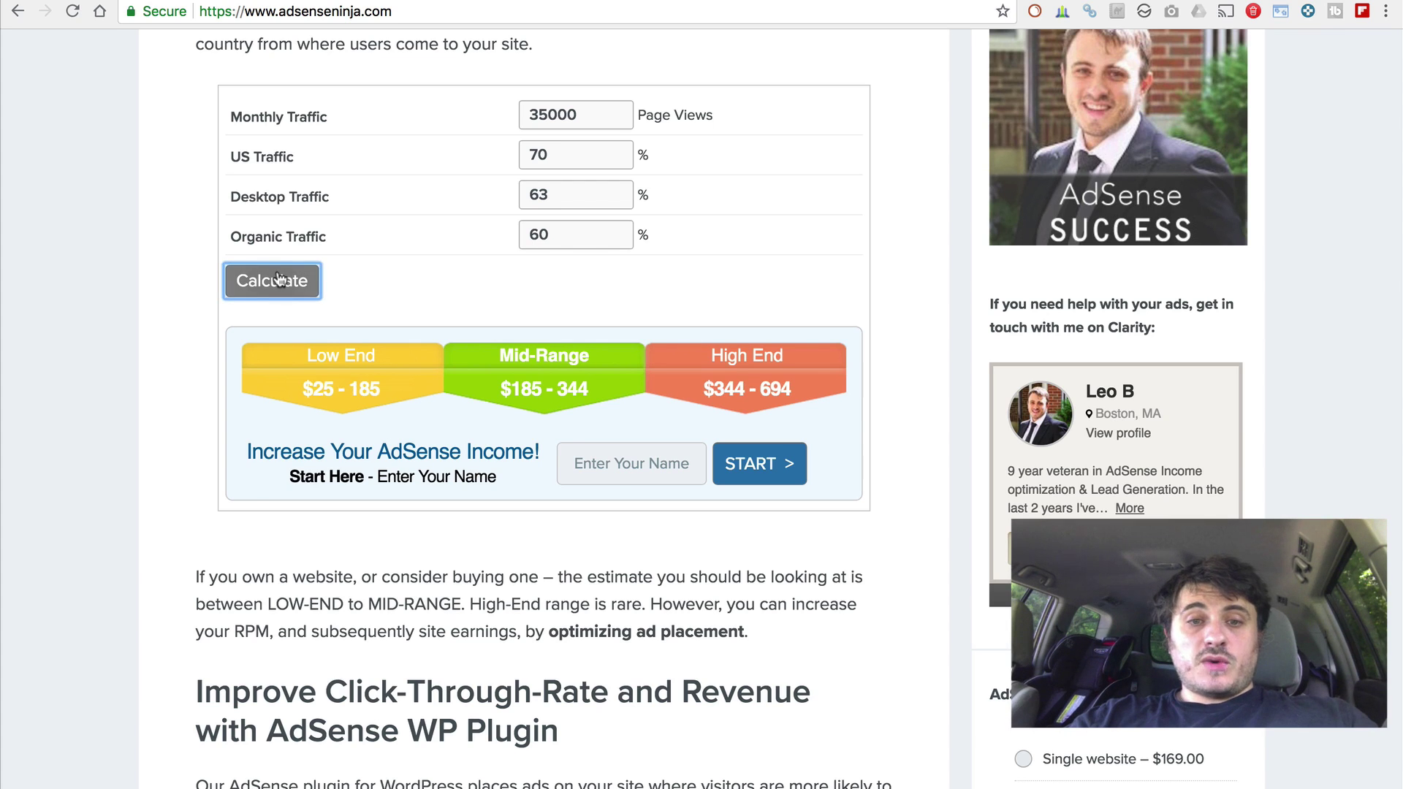
Enter a first name in the offer form and submit it with START
{"action": "left_click", "coordinate": [617, 473]}
{"action": "type", "text": "Lu"}
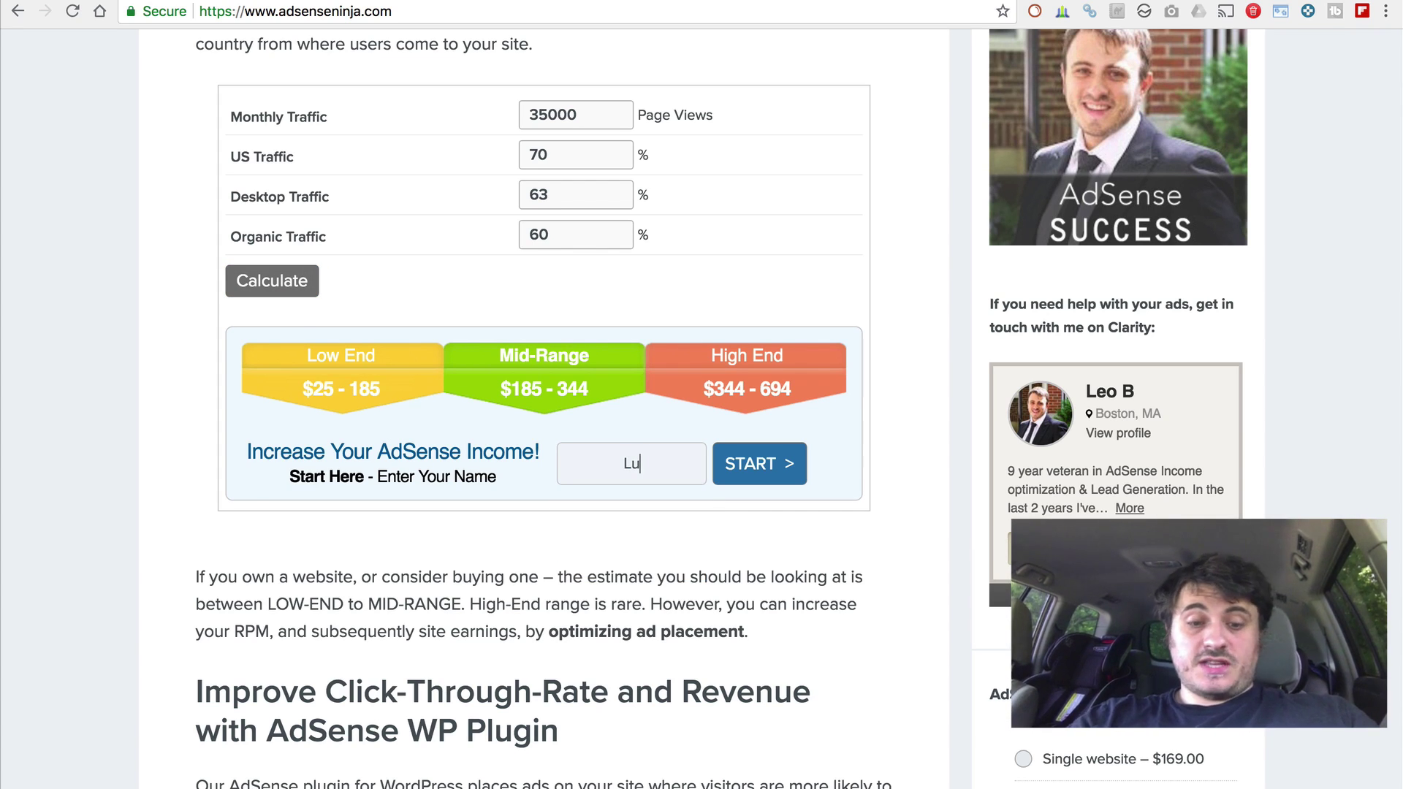
{"action": "key", "text": "BackSpace"}
{"action": "type", "text": "eo"}
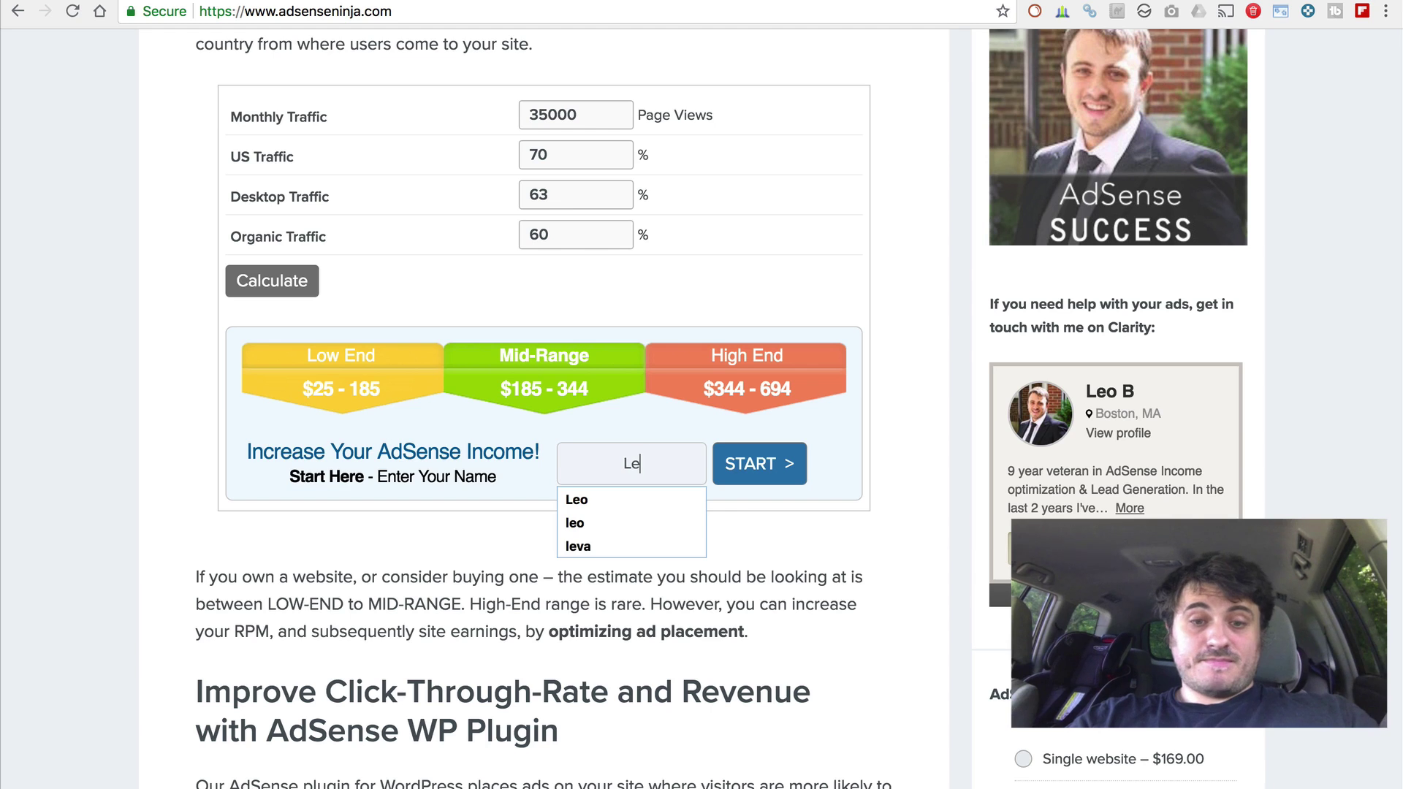
{"action": "left_click", "coordinate": [772, 468]}
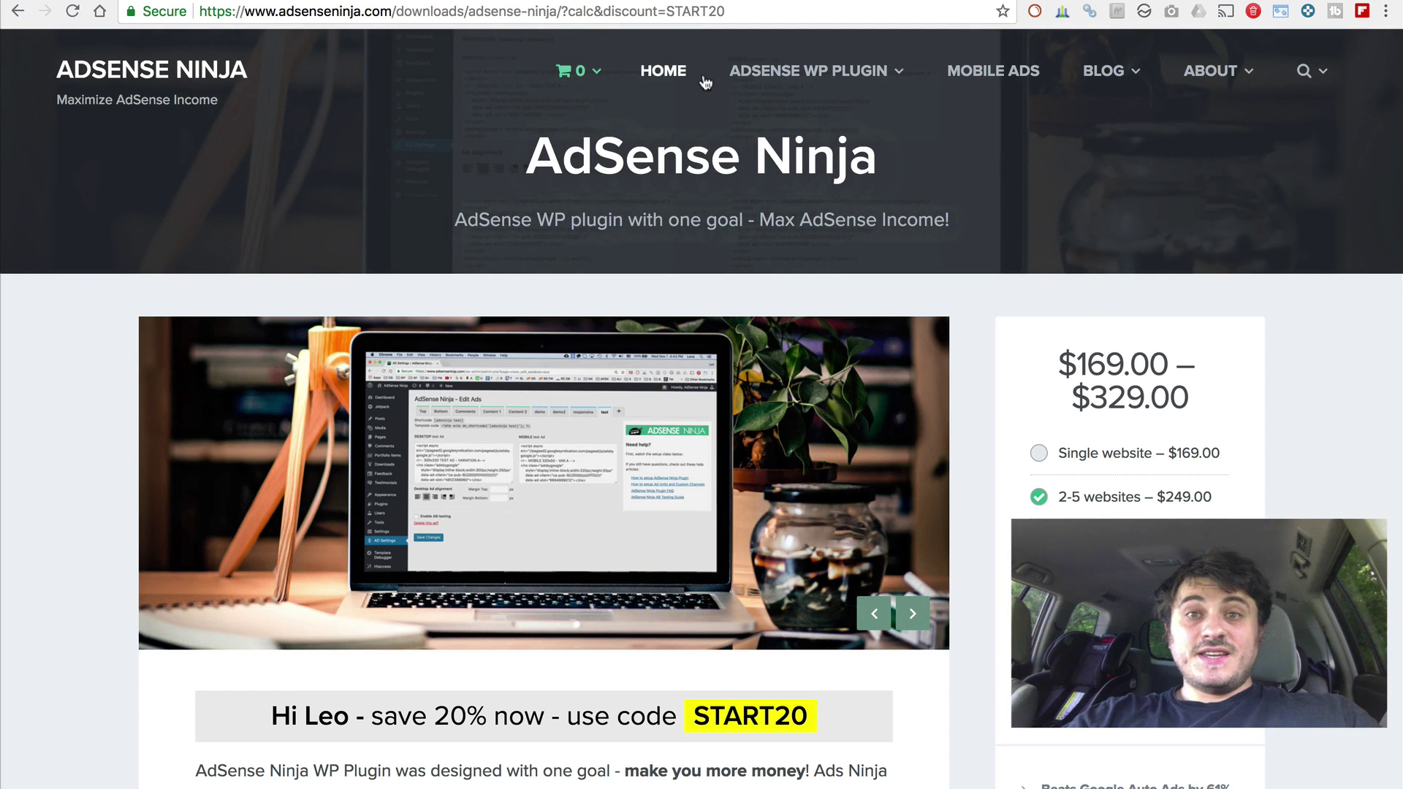
Review the plugin page's 20% START20 discount and choose Buy Now
{"action": "scroll", "coordinate": [719, 255], "scroll_direction": "down", "scroll_amount": 4}
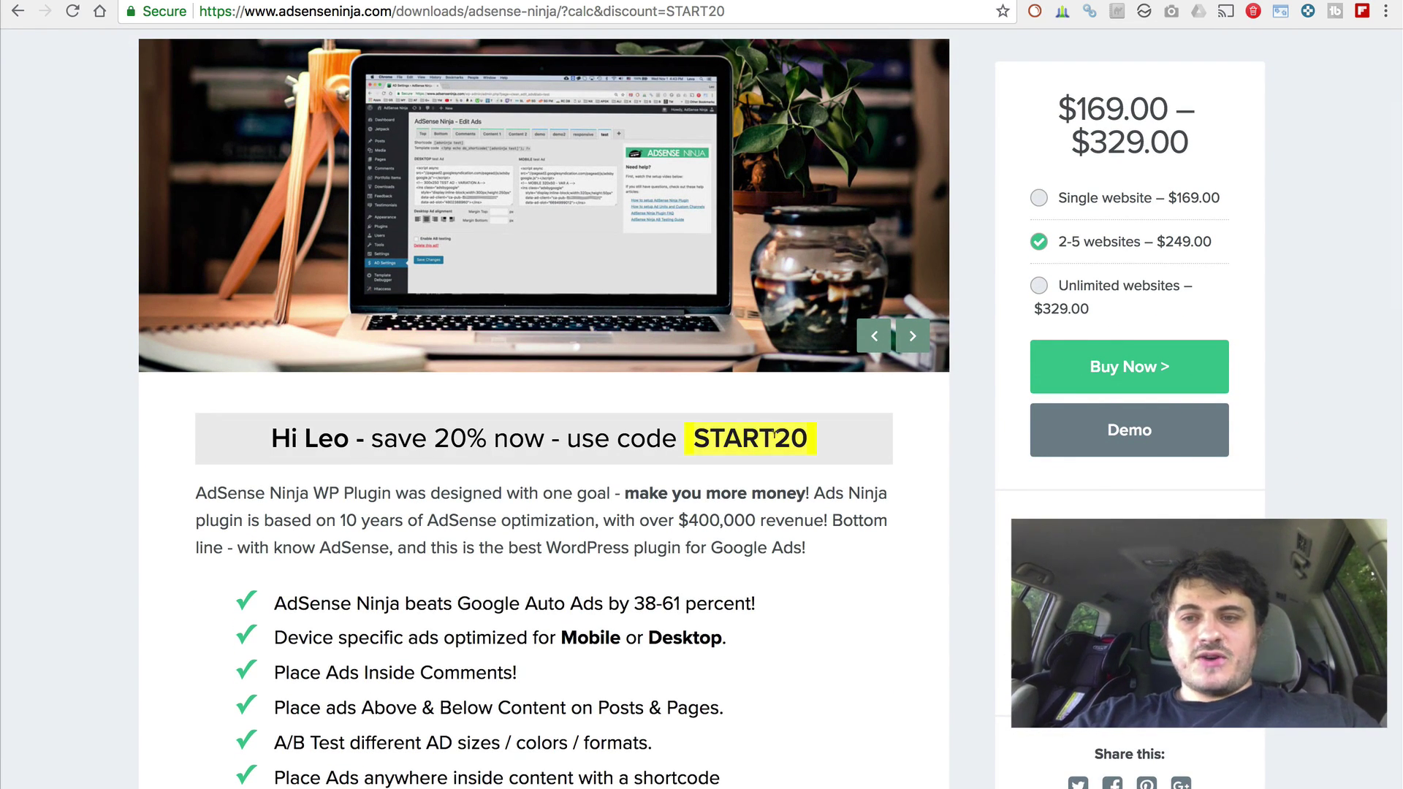
{"action": "left_click", "coordinate": [1130, 372]}
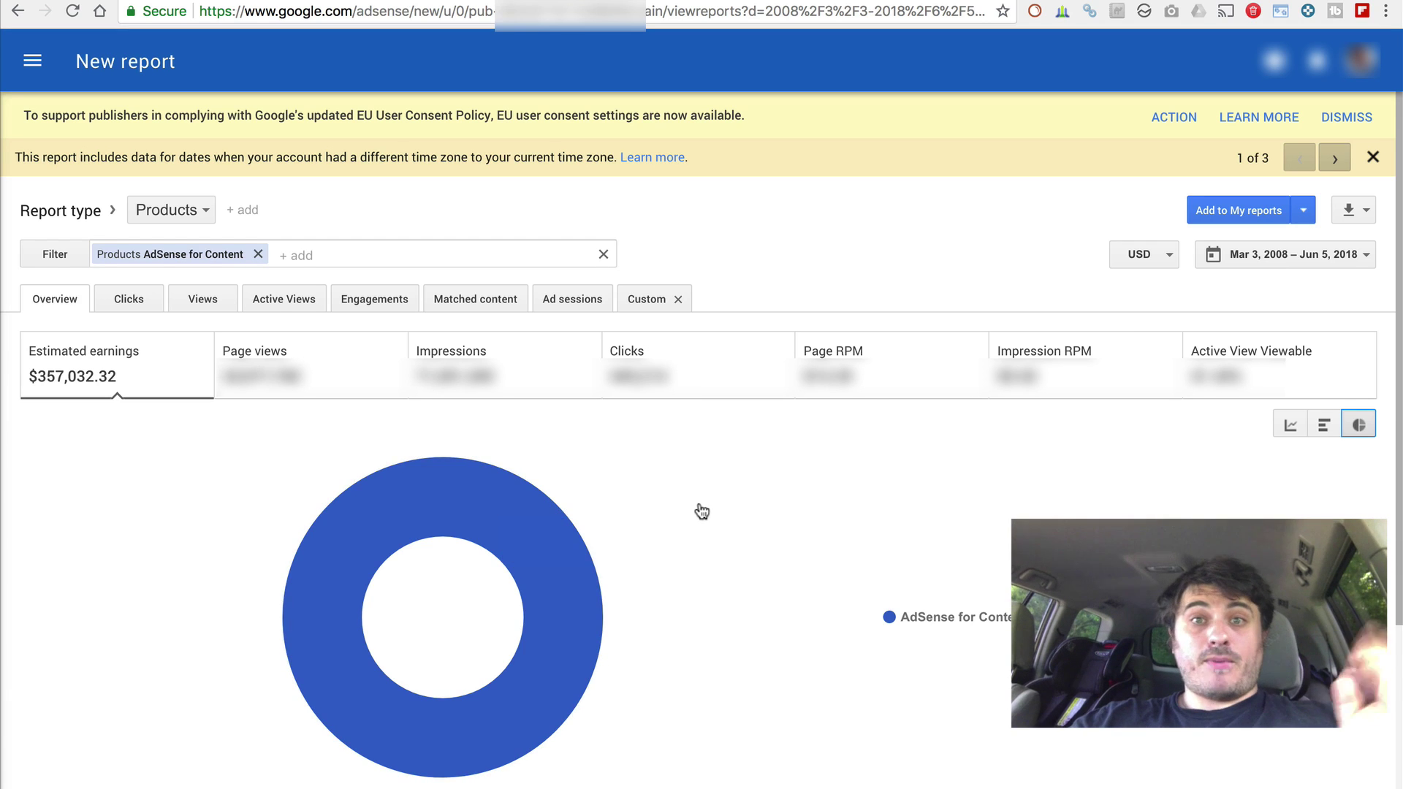
{"action": "mouse_move", "coordinate": [427, 526]}
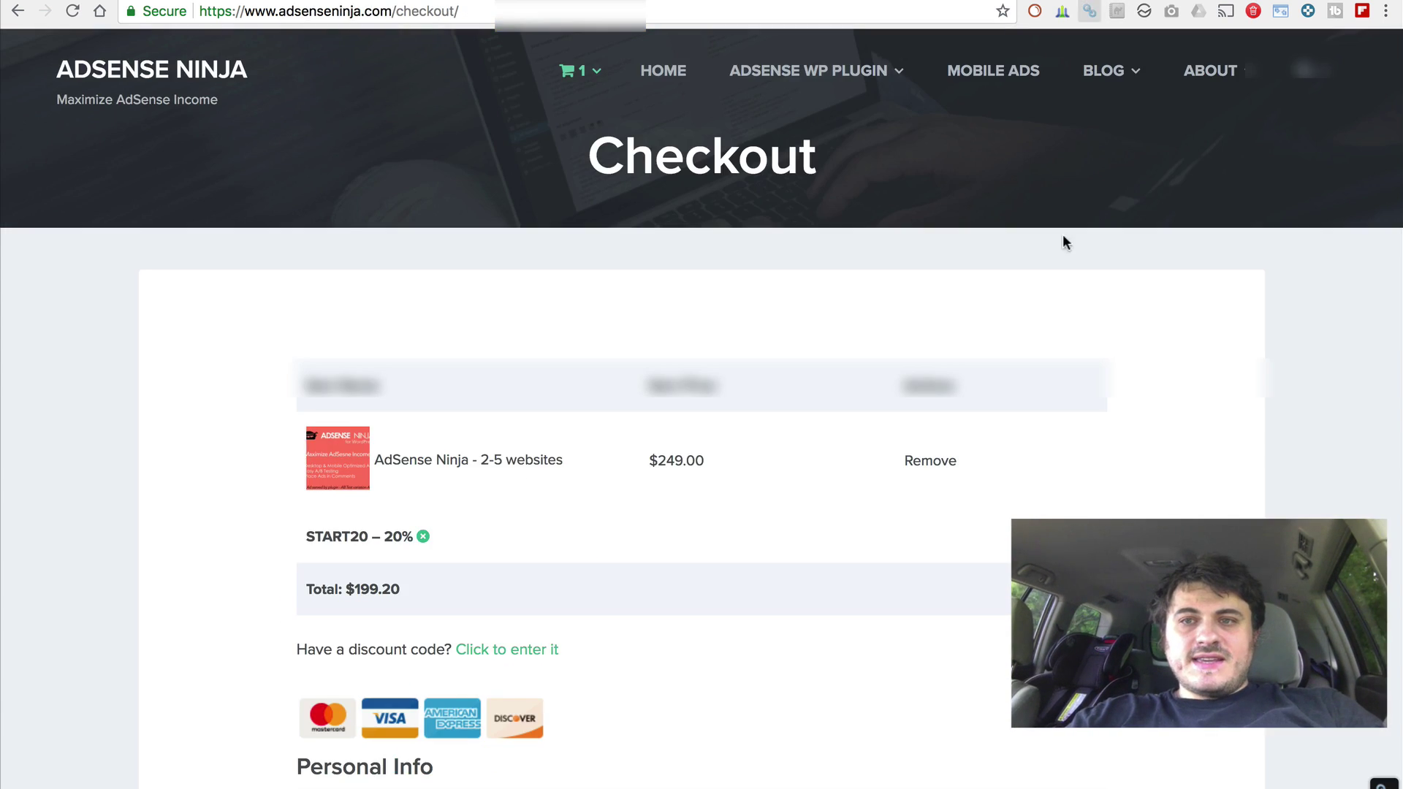
Swipe back from checkout through the product page to the AdSense Income Calculator homepage
{"action": "scroll", "coordinate": [1021, 493], "scroll_direction": "left", "scroll_amount": 5}
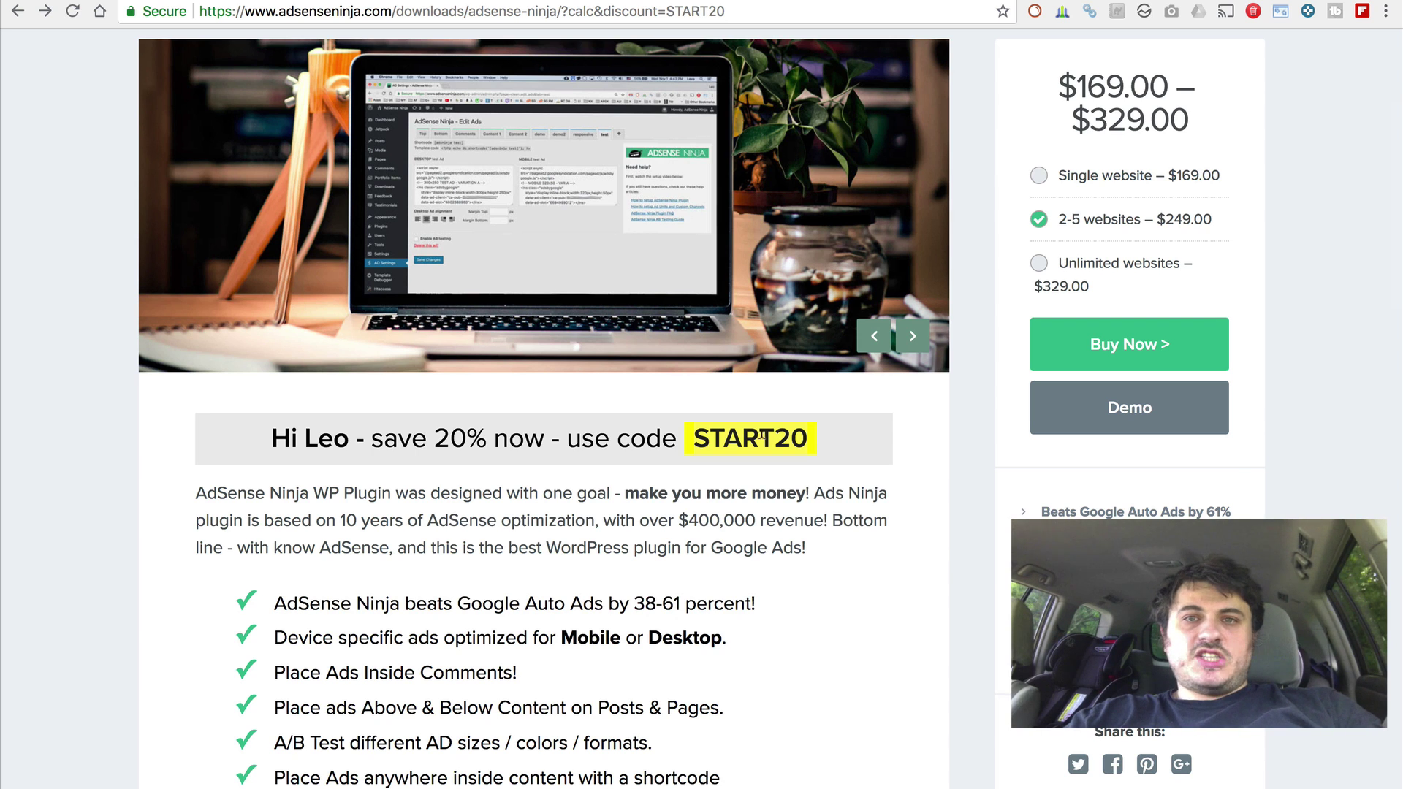
{"action": "scroll", "coordinate": [550, 528], "scroll_direction": "right", "scroll_amount": 5}
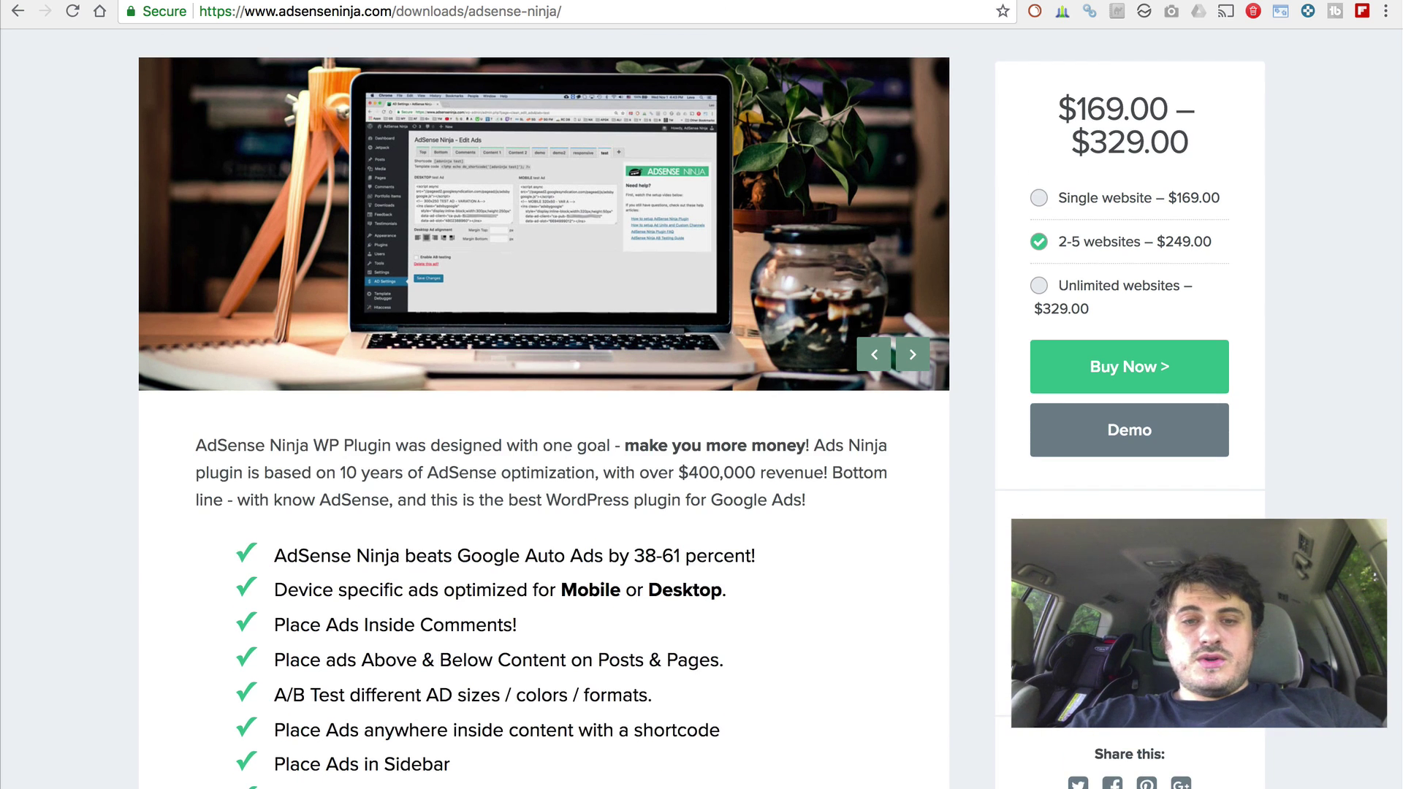
{"action": "scroll", "coordinate": [551, 527], "scroll_direction": "left", "scroll_amount": 5}
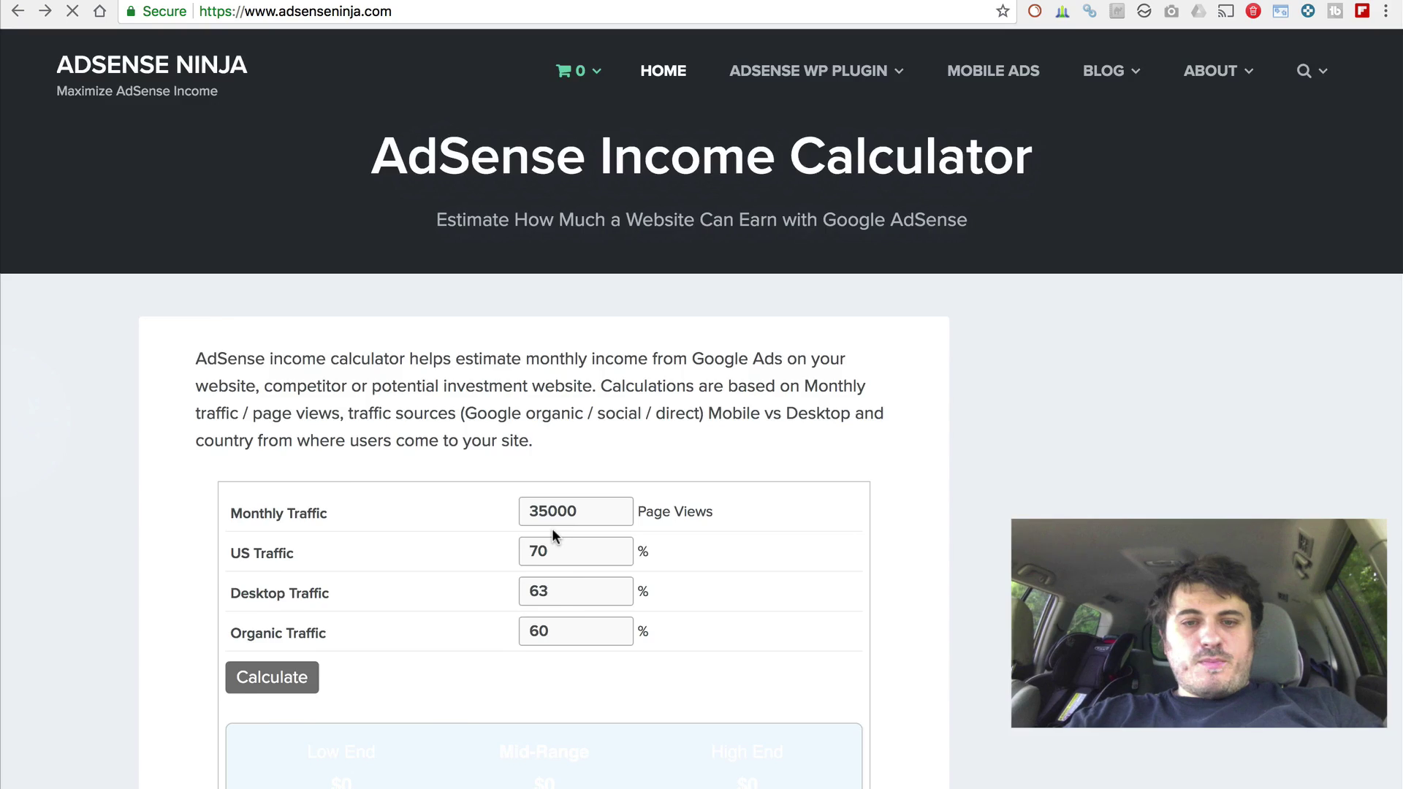